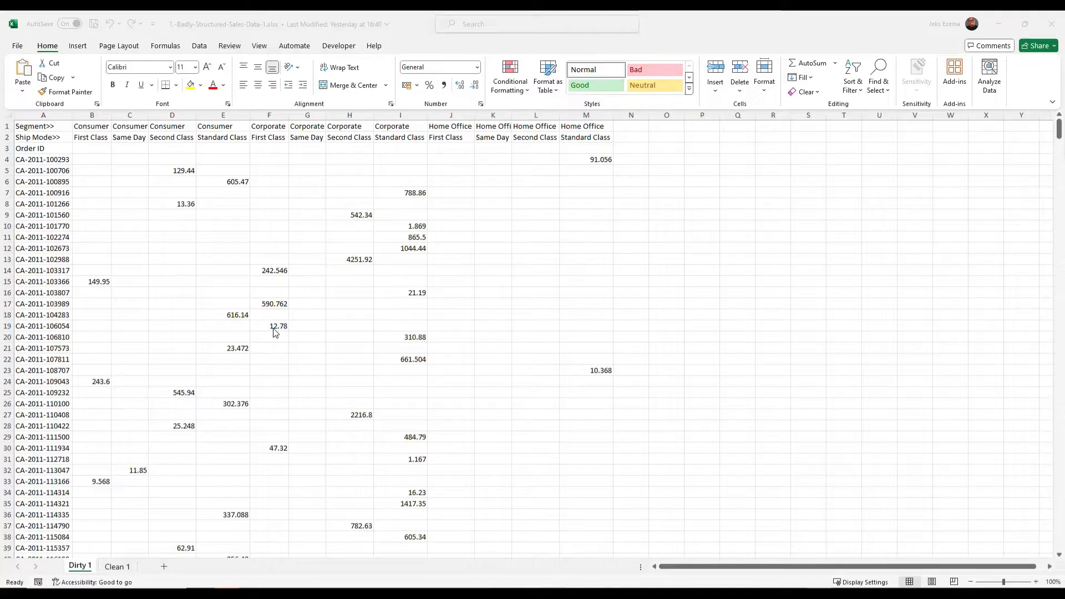
Step: Compare the badly structured layout of the Dirty 1 sheet with the column layout of the Clean 1 sheet
{"action": "scroll", "coordinate": [260, 352], "scroll_direction": "down", "scroll_amount": 4}
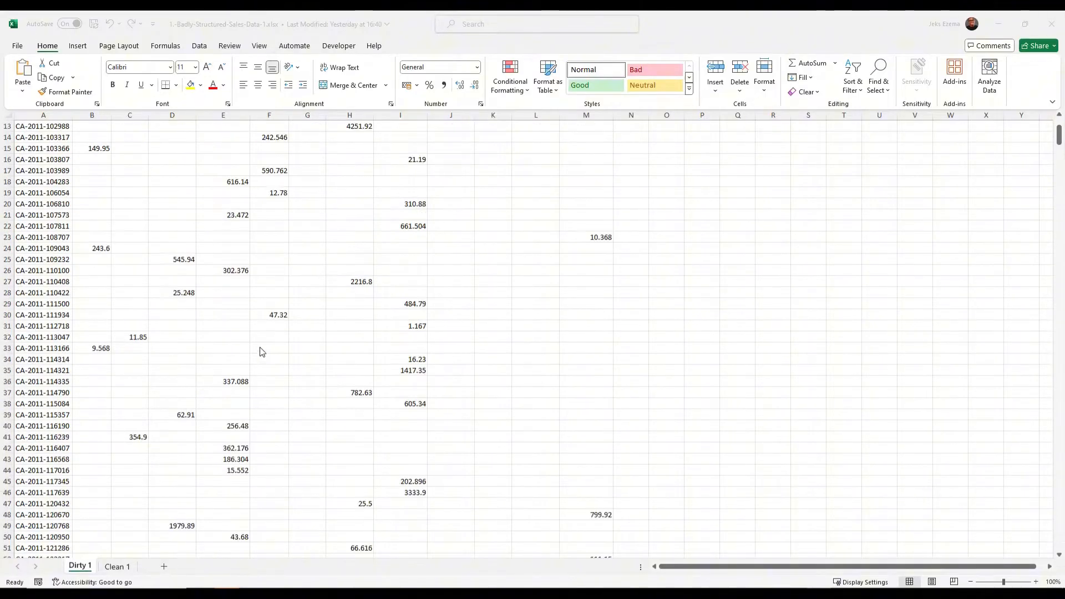
{"action": "scroll", "coordinate": [261, 351], "scroll_direction": "down", "scroll_amount": 4}
{"action": "scroll", "coordinate": [260, 352], "scroll_direction": "up", "scroll_amount": 8}
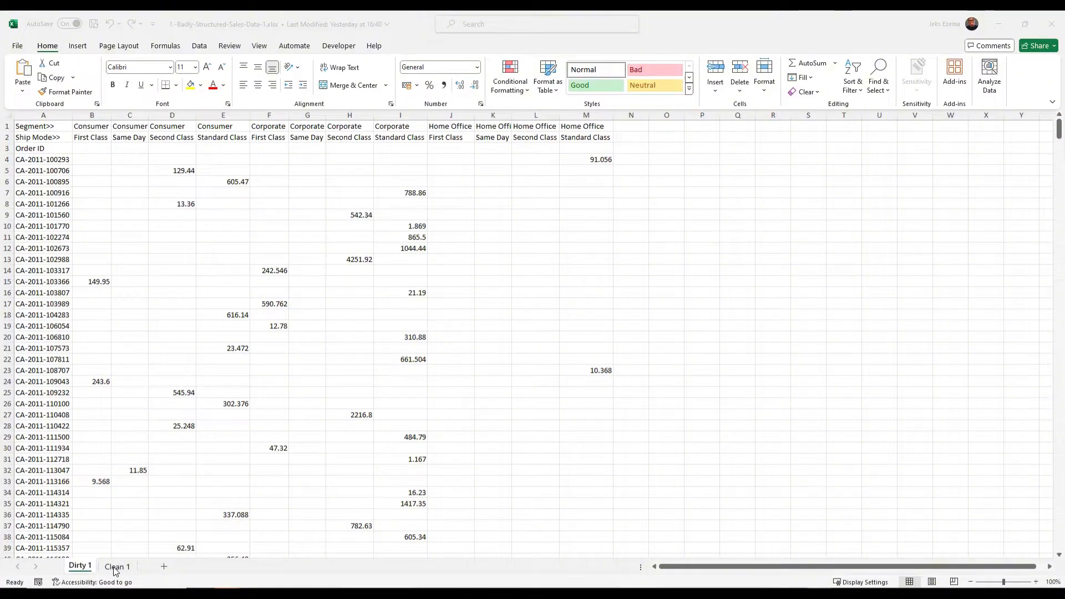
{"action": "left_click", "coordinate": [113, 566]}
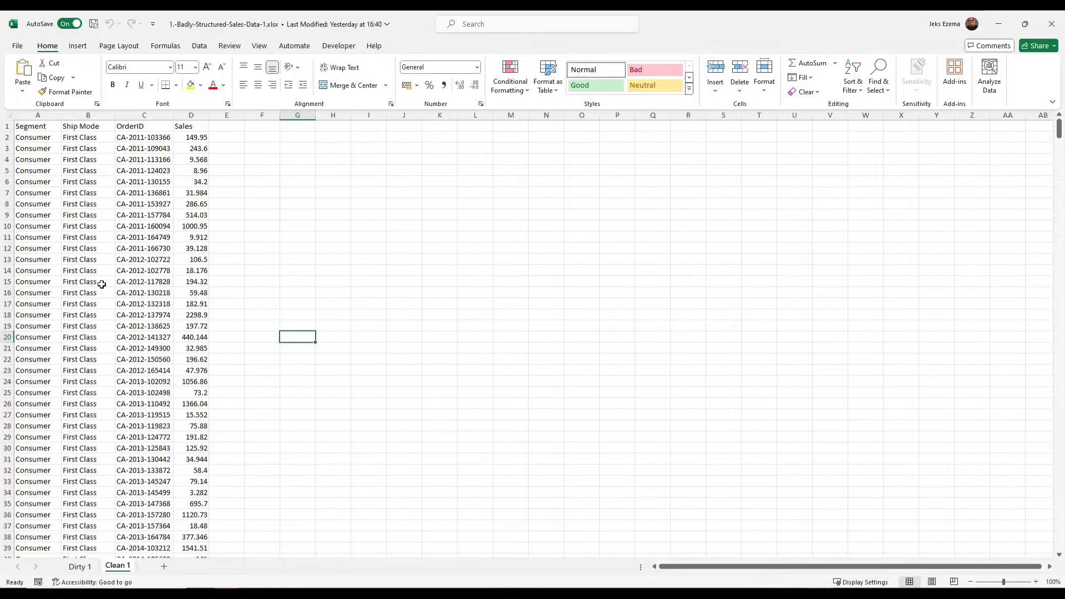
{"action": "left_click", "coordinate": [81, 566]}
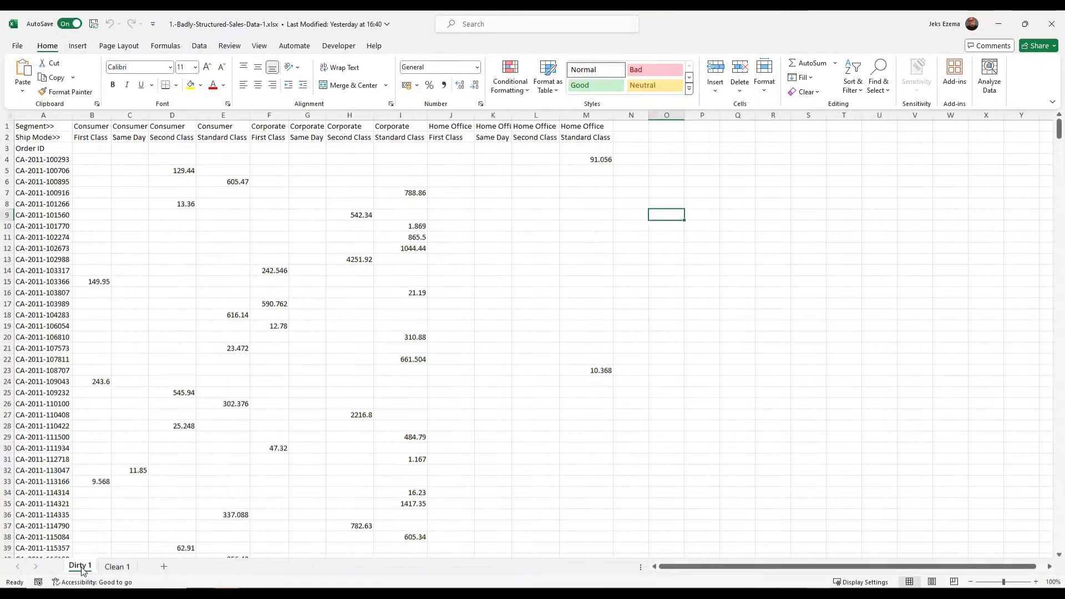
{"action": "left_click", "coordinate": [114, 567]}
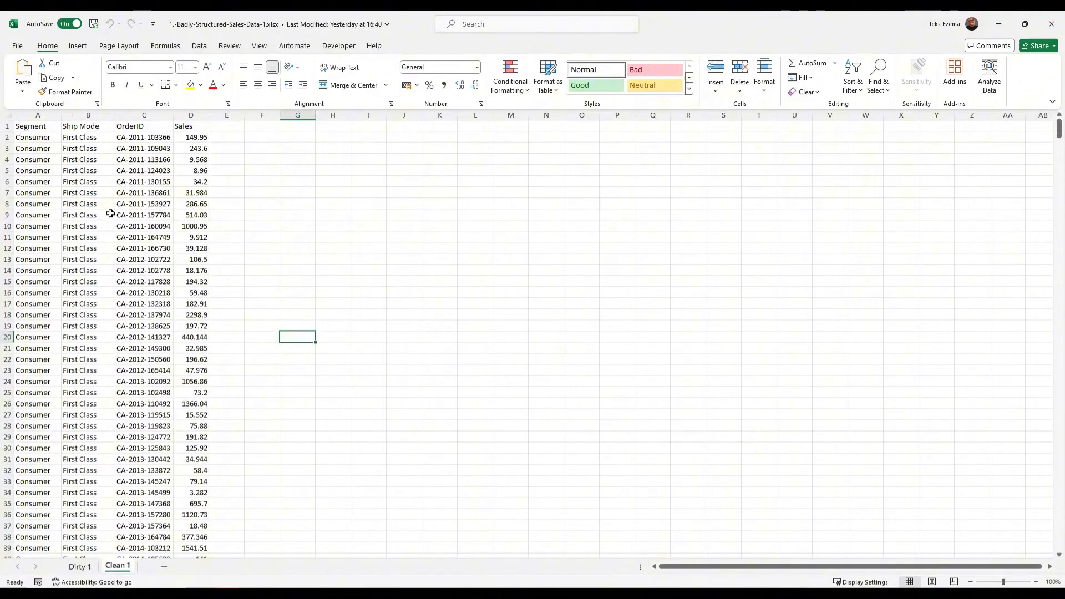
{"action": "scroll", "coordinate": [115, 291], "scroll_direction": "down", "scroll_amount": 6}
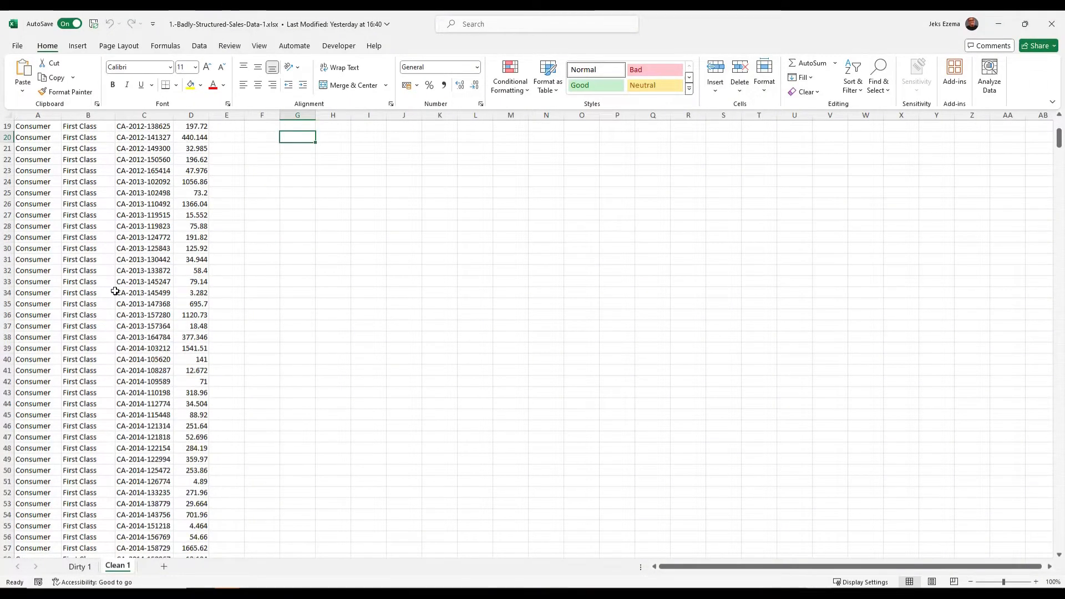
{"action": "scroll", "coordinate": [115, 291], "scroll_direction": "up", "scroll_amount": 6}
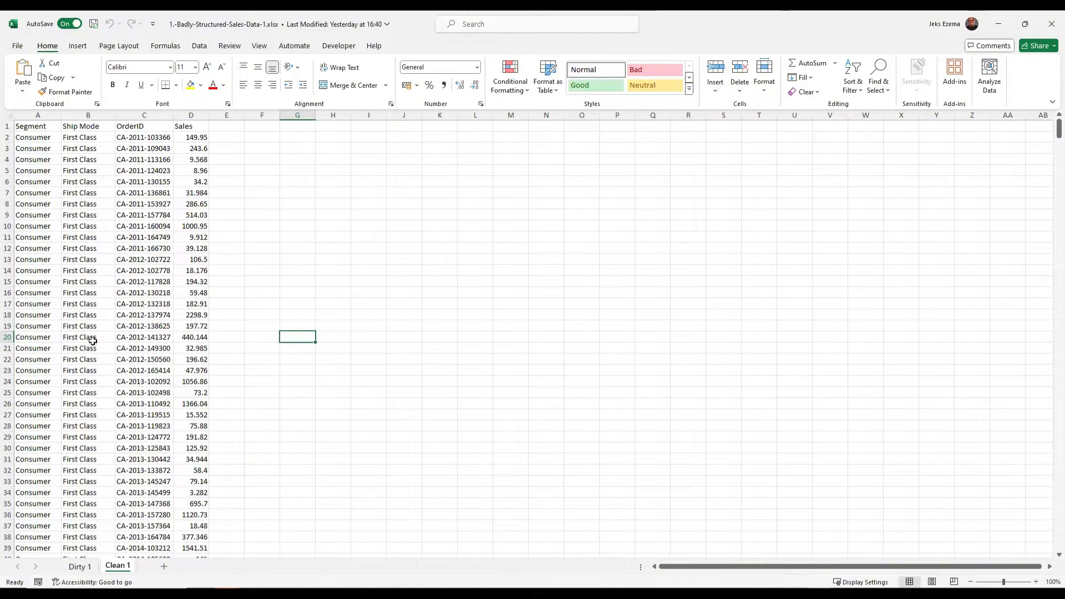
{"action": "left_click", "coordinate": [80, 567]}
Step: Examine how the sales values are spread across the segment and ship mode columns in Dirty 1, checking against Clean 1
{"action": "left_click", "coordinate": [274, 261]}
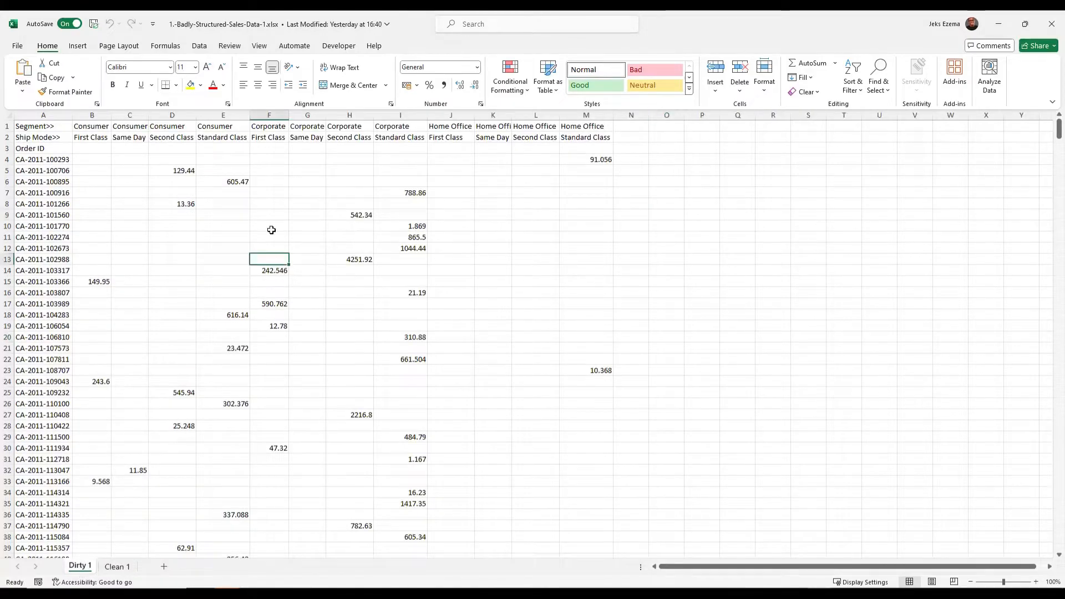
{"action": "left_click", "coordinate": [271, 216]}
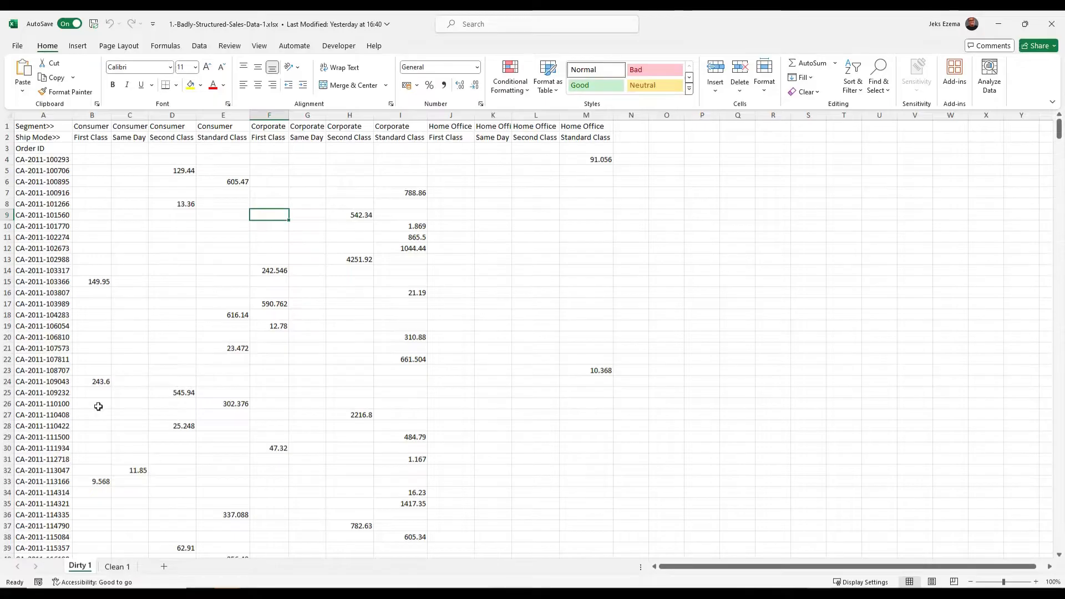
{"action": "scroll", "coordinate": [98, 407], "scroll_direction": "down", "scroll_amount": 20}
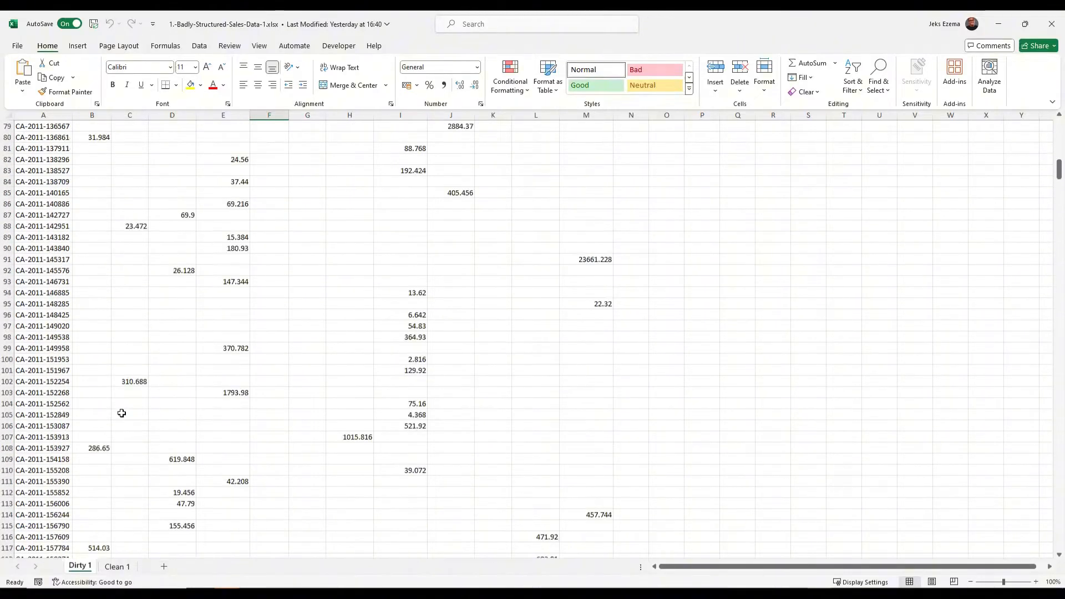
{"action": "scroll", "coordinate": [121, 413], "scroll_direction": "down", "scroll_amount": 9}
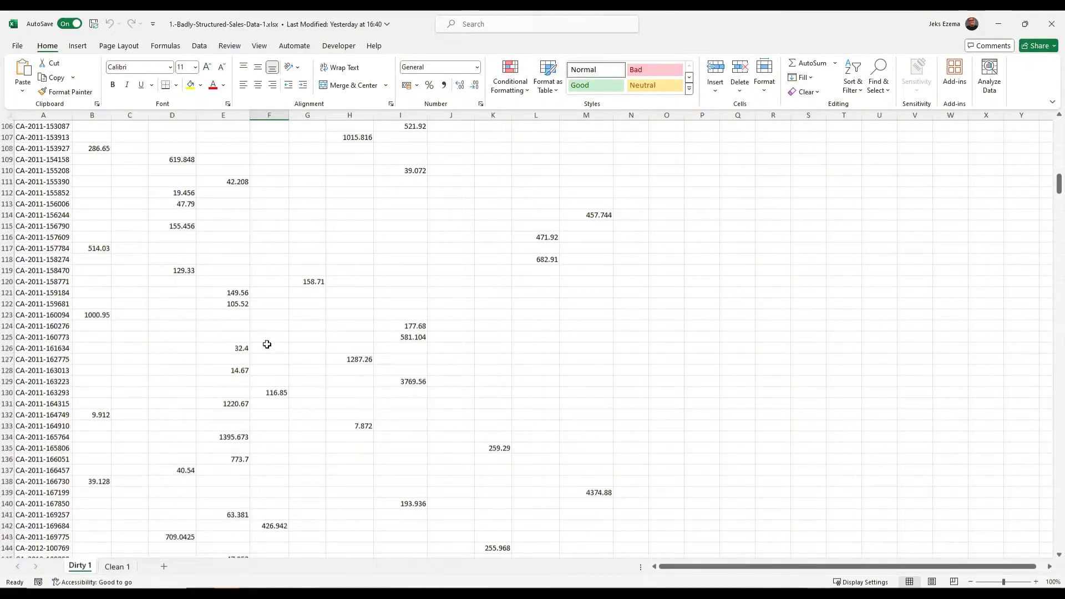
{"action": "scroll", "coordinate": [266, 344], "scroll_direction": "down", "scroll_amount": 5}
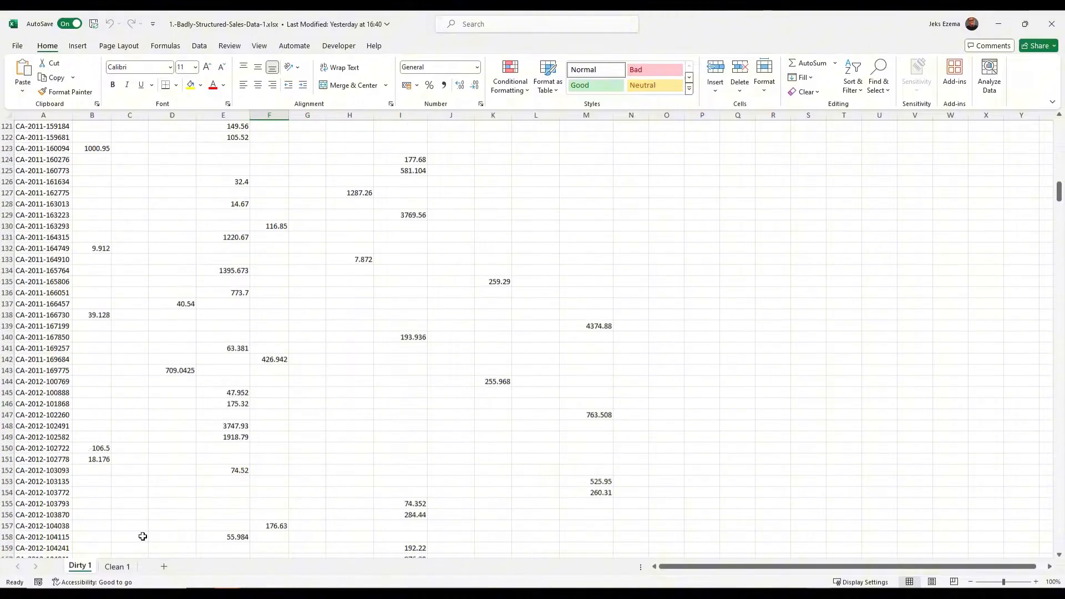
{"action": "scroll", "coordinate": [138, 533], "scroll_direction": "down", "scroll_amount": 3}
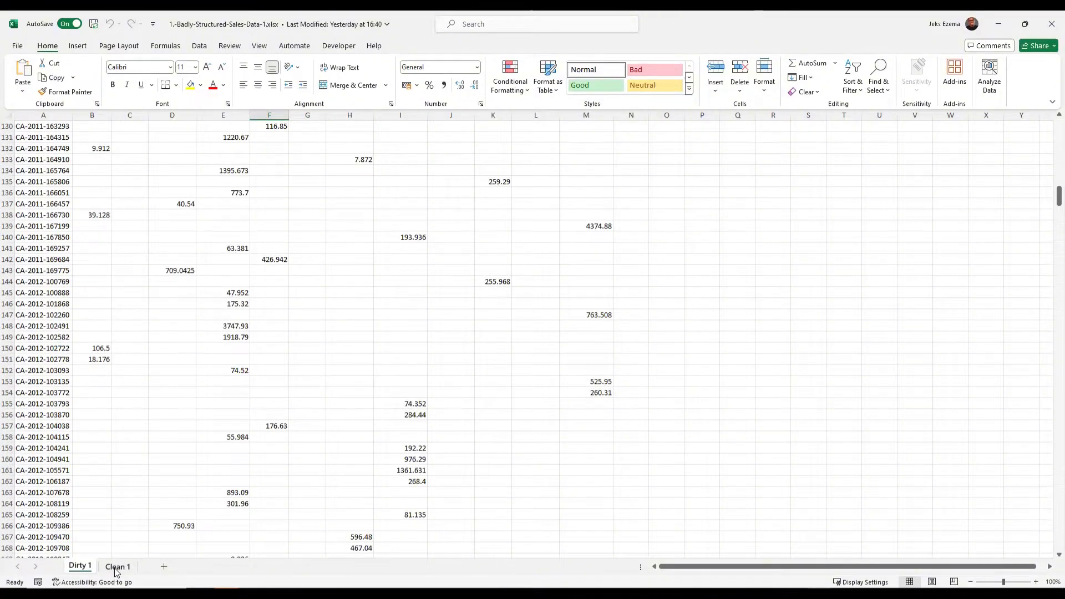
{"action": "left_click", "coordinate": [116, 567]}
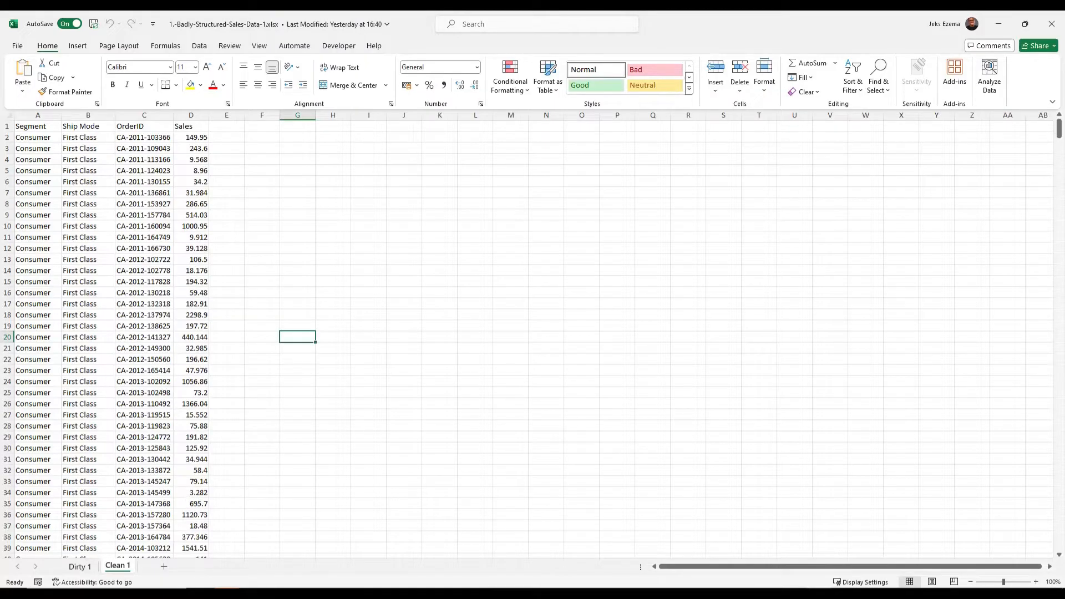
{"action": "left_click", "coordinate": [80, 567]}
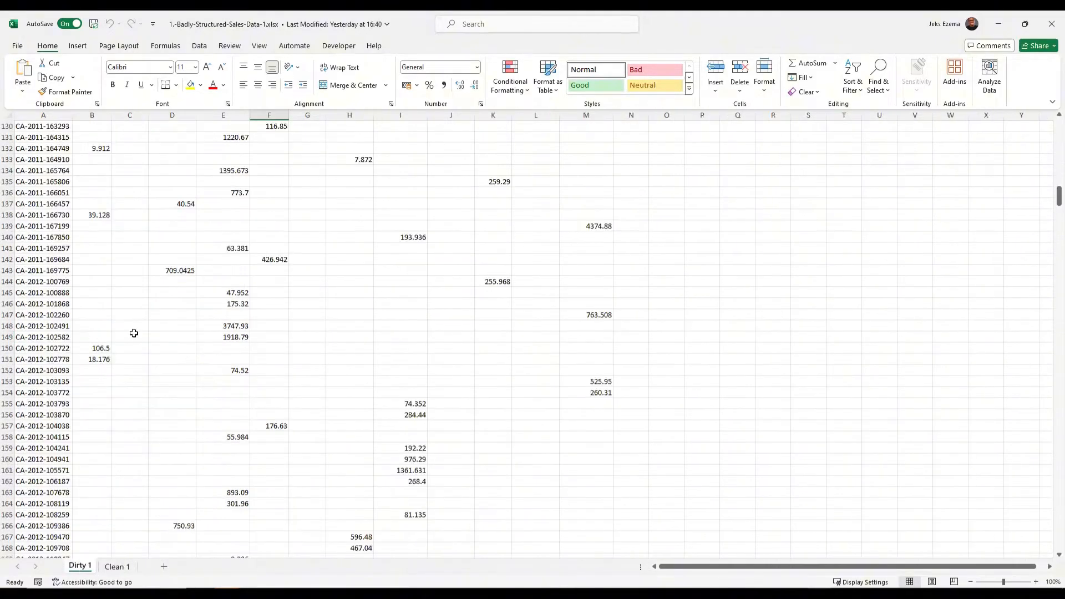
{"action": "scroll", "coordinate": [298, 289], "scroll_direction": "up", "scroll_amount": 20}
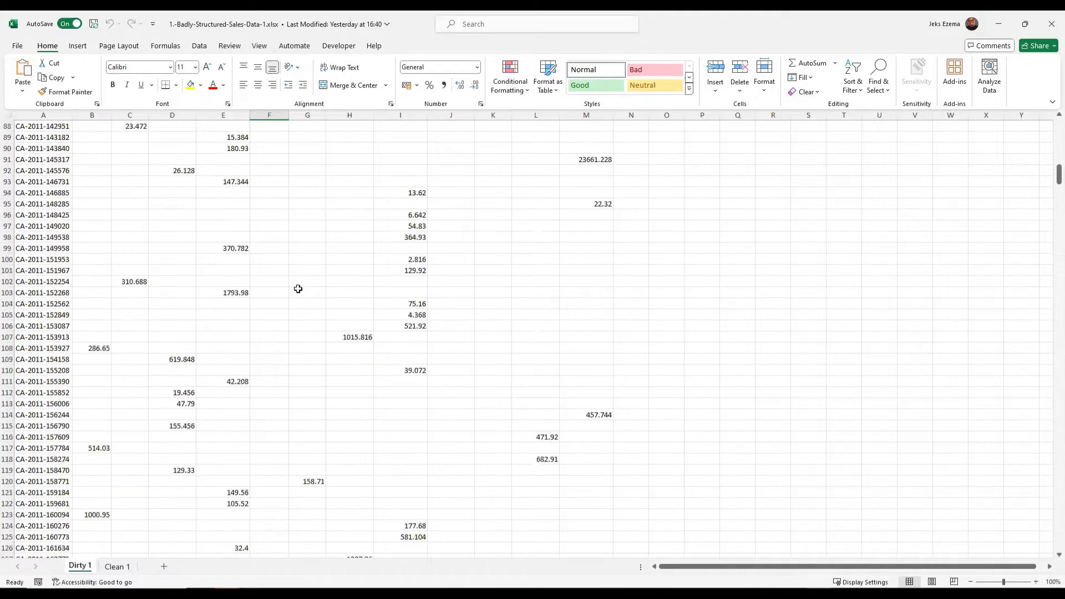
{"action": "scroll", "coordinate": [298, 289], "scroll_direction": "up", "scroll_amount": 7}
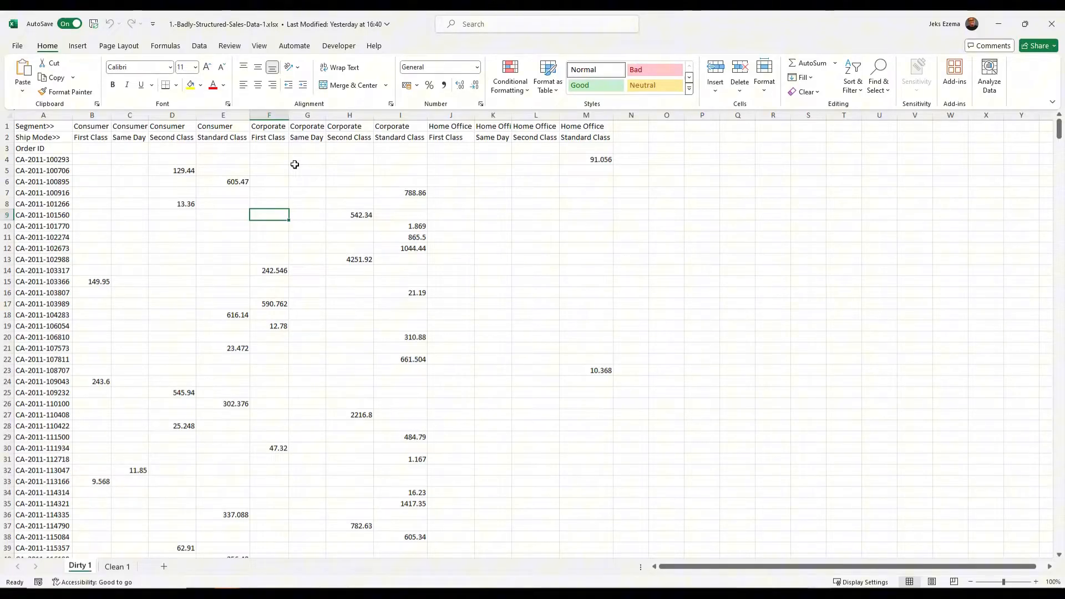
{"action": "left_click", "coordinate": [272, 157]}
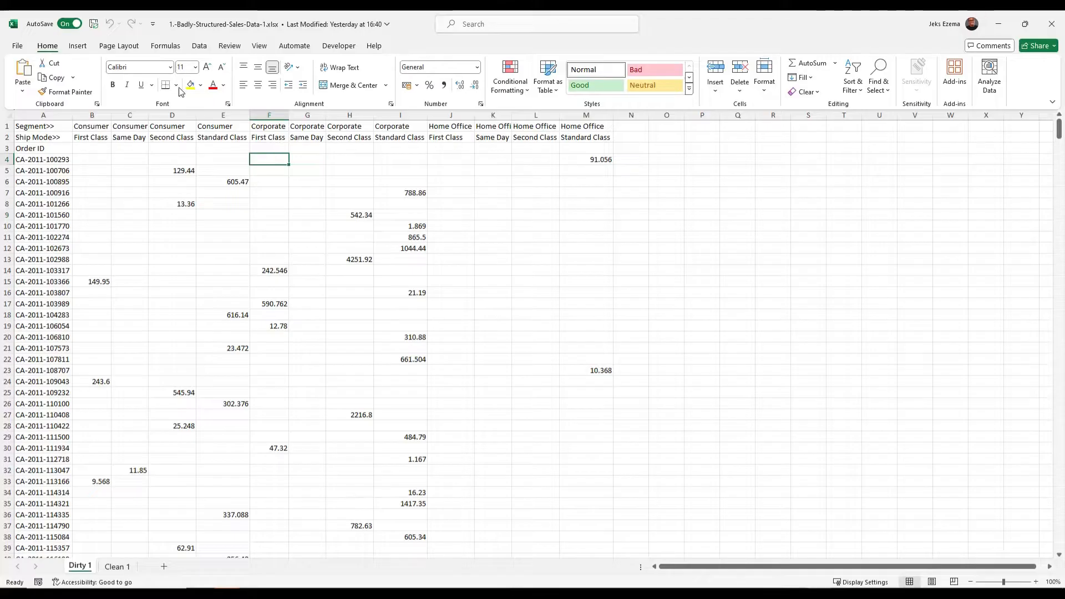
Step: Review the available data import sources, including the Azure, Power Platform and other source categories
{"action": "left_click", "coordinate": [199, 46]}
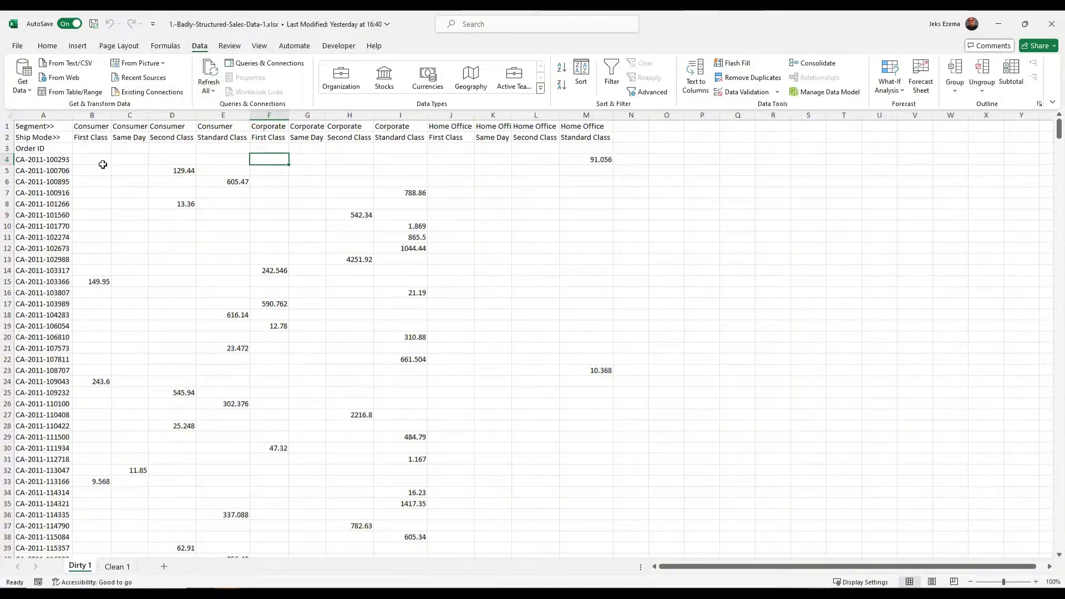
{"action": "left_click", "coordinate": [31, 96]}
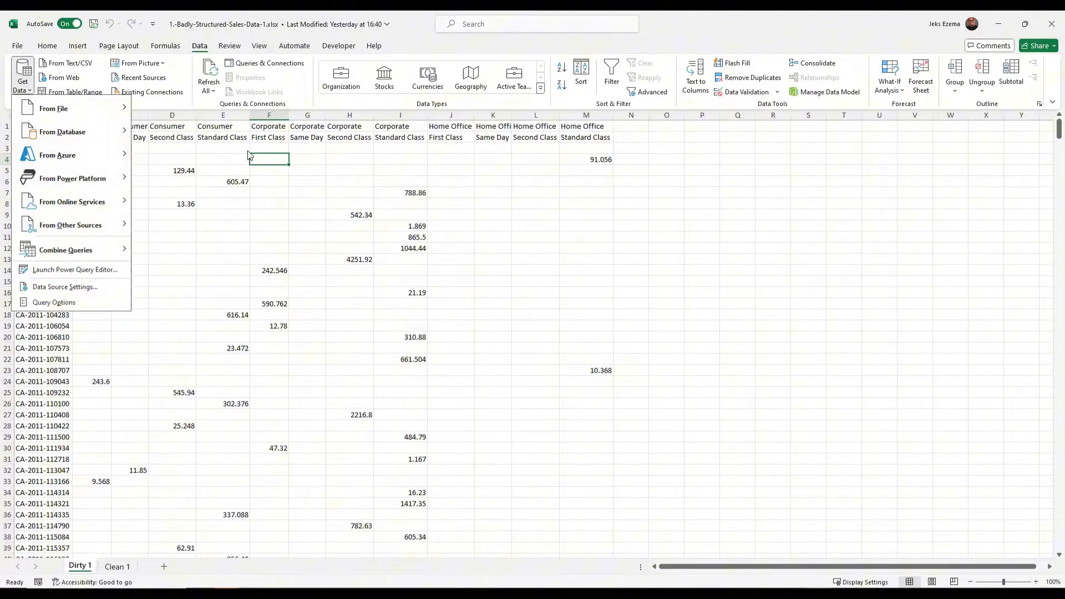
{"action": "left_click", "coordinate": [320, 155]}
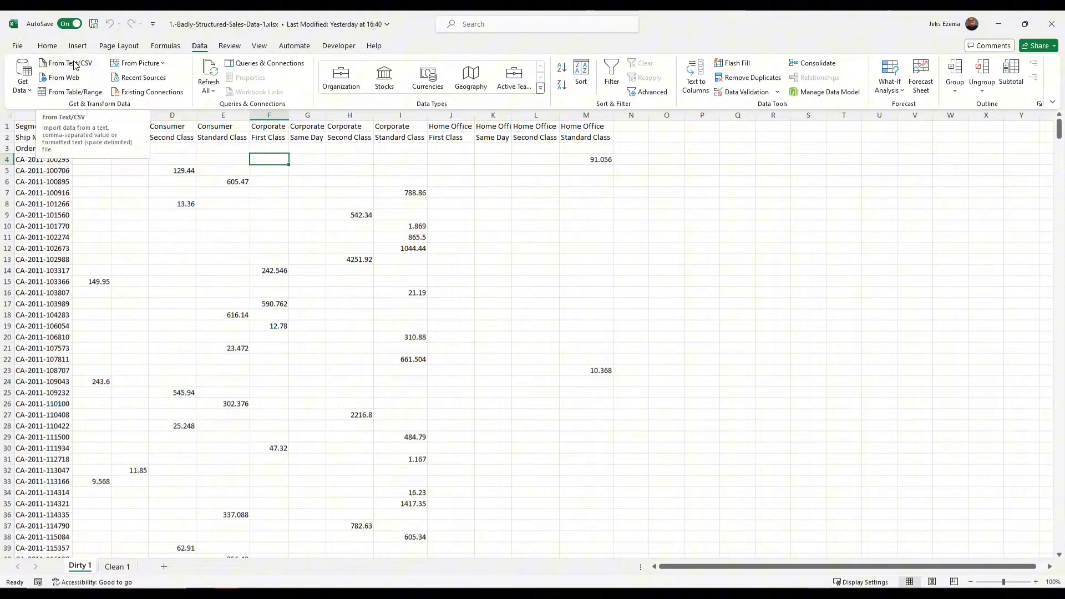
{"action": "left_click", "coordinate": [23, 83]}
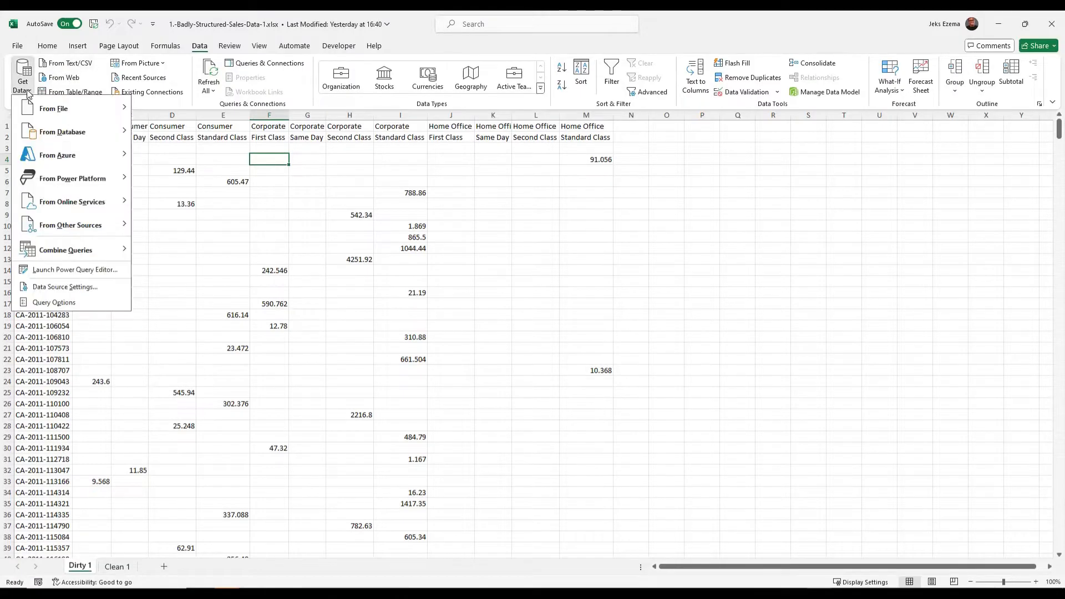
{"action": "mouse_move", "coordinate": [61, 155]}
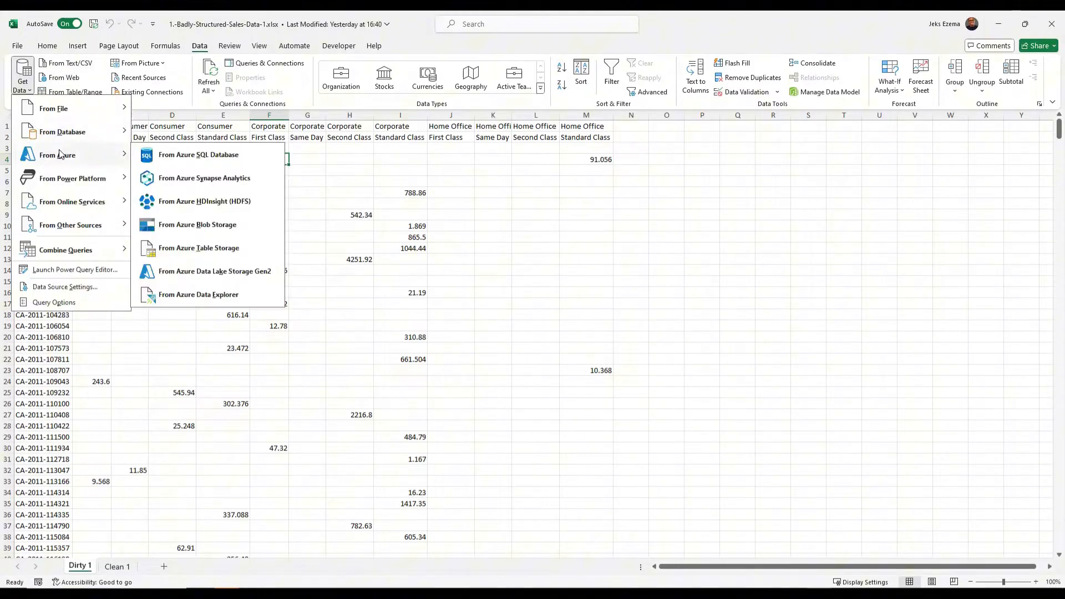
{"action": "mouse_move", "coordinate": [93, 134]}
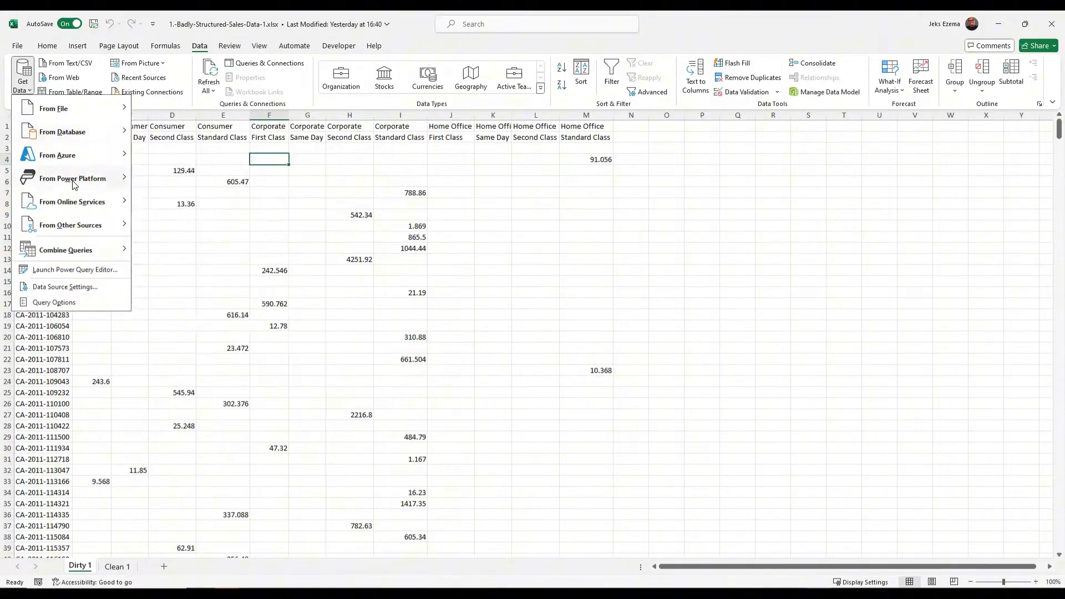
{"action": "mouse_move", "coordinate": [74, 185]}
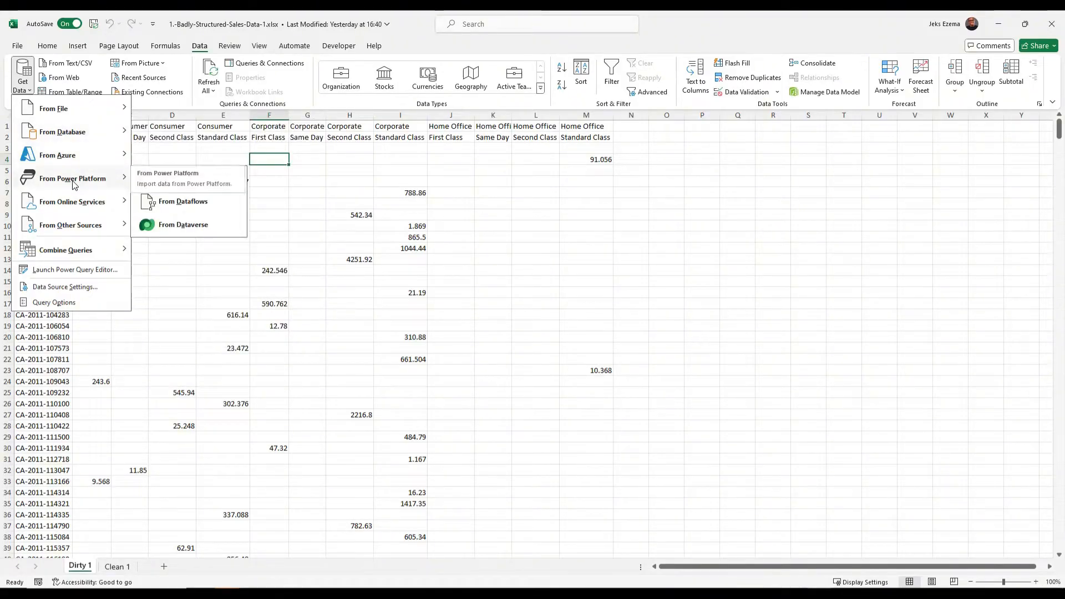
{"action": "mouse_move", "coordinate": [83, 205]}
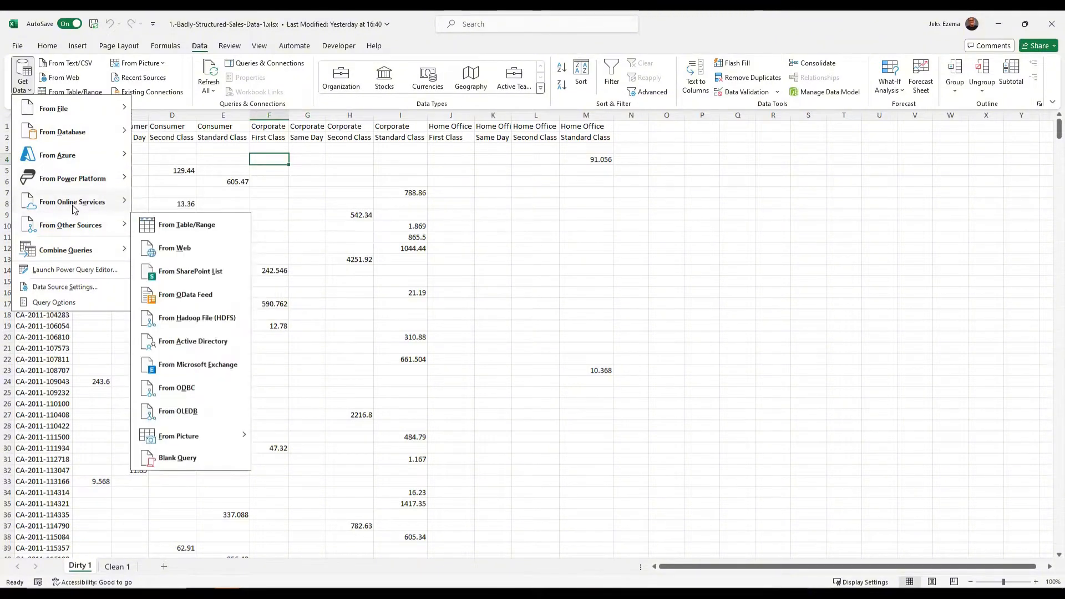
{"action": "left_click", "coordinate": [398, 209]}
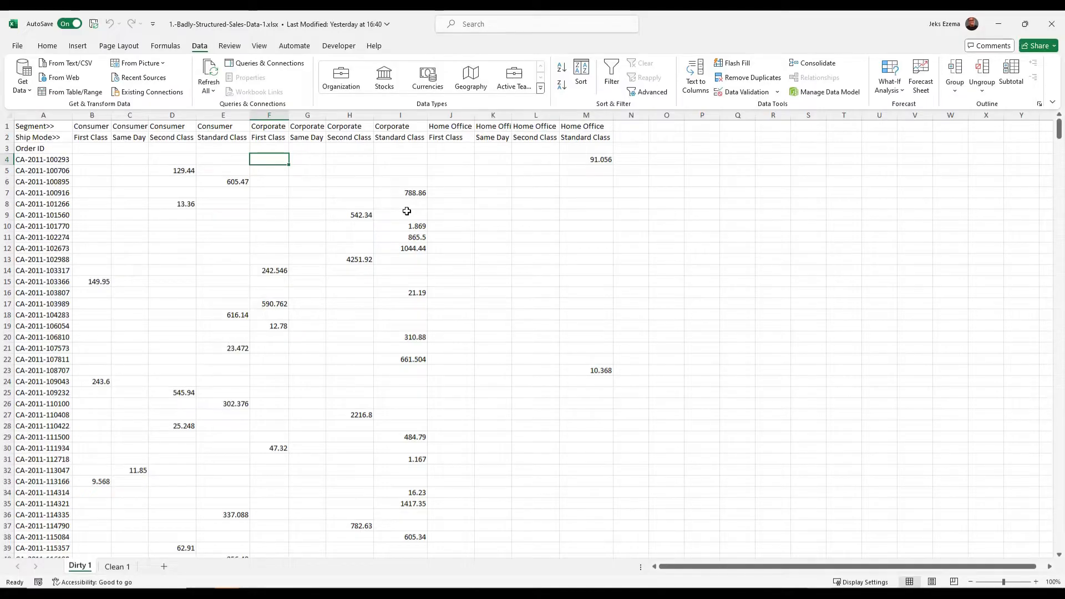
Step: Load the full Dirty 1 range A1:M826 into Power Query as a table without headers
{"action": "left_click", "coordinate": [124, 567]}
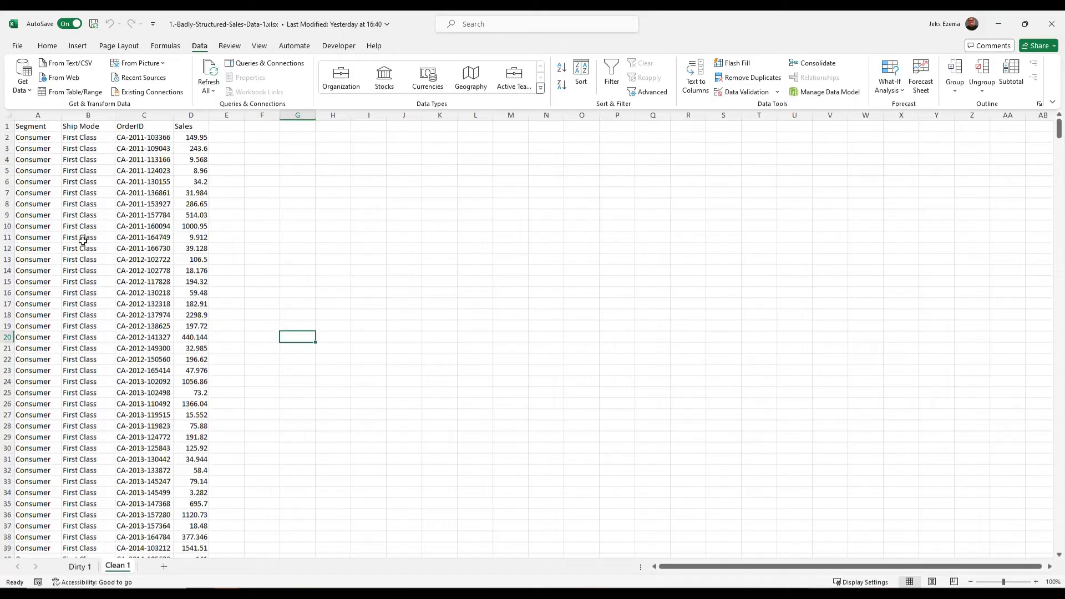
{"action": "left_click", "coordinate": [81, 566]}
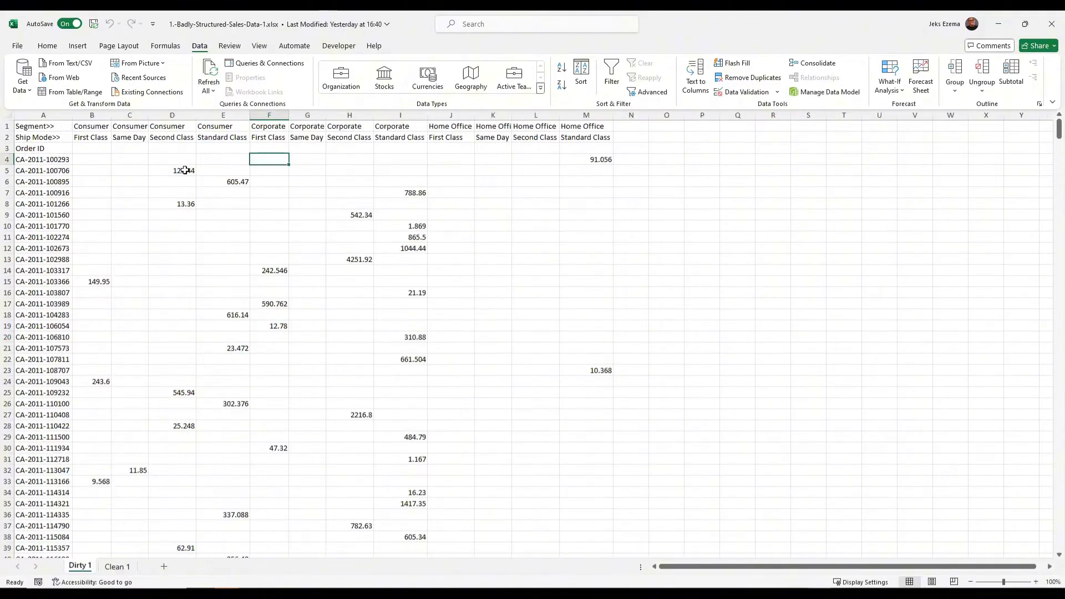
{"action": "left_click", "coordinate": [30, 126]}
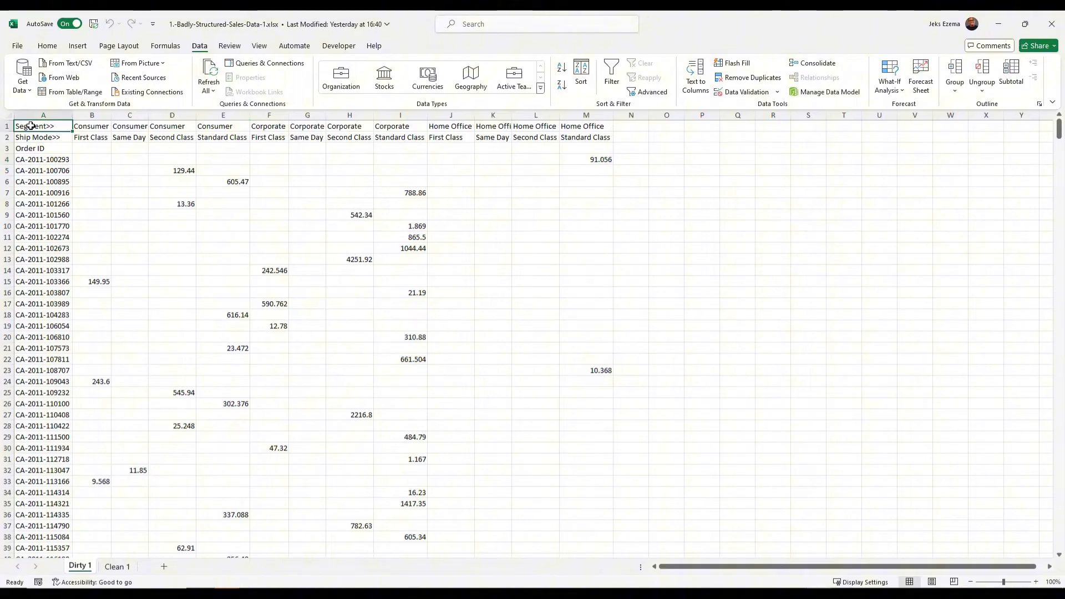
{"action": "key", "text": "ctrl+shift+End"}
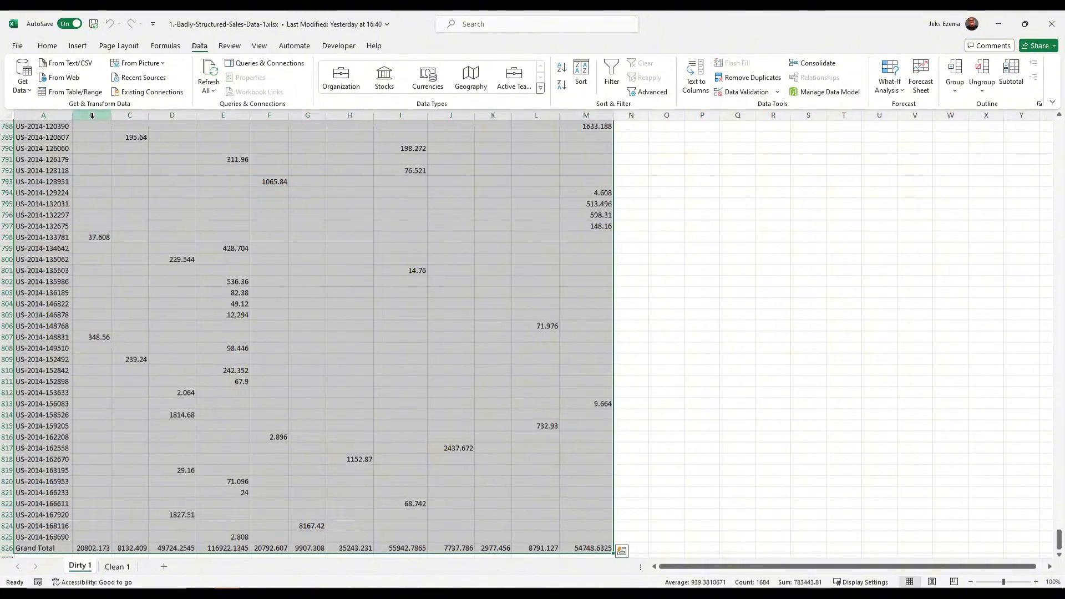
{"action": "scroll", "coordinate": [289, 261], "scroll_direction": "down", "scroll_amount": 7}
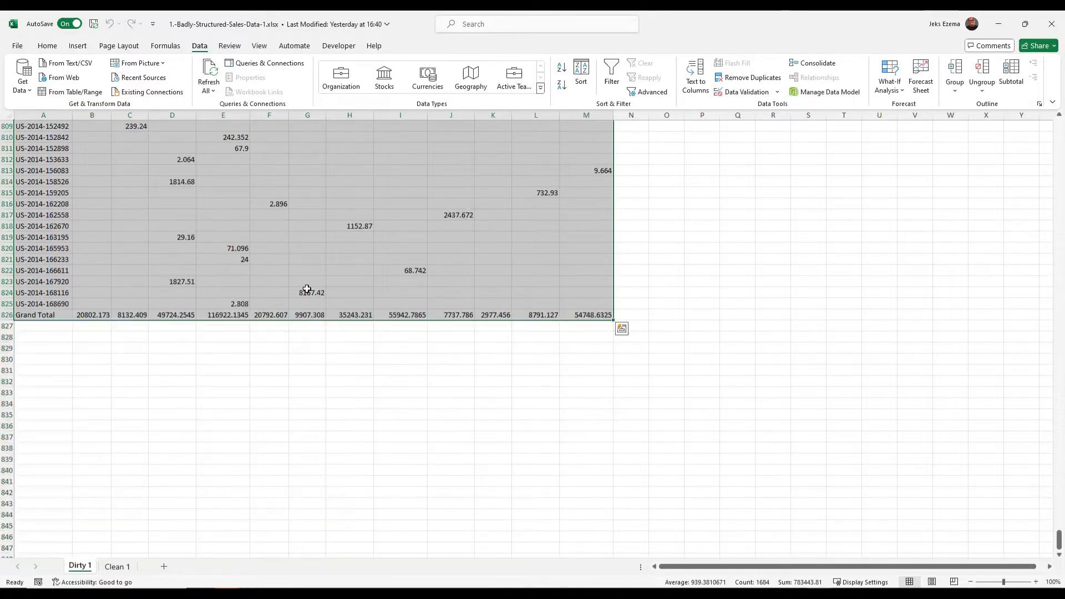
{"action": "scroll", "coordinate": [314, 272], "scroll_direction": "up", "scroll_amount": 13}
{"action": "scroll", "coordinate": [314, 270], "scroll_direction": "up", "scroll_amount": 20}
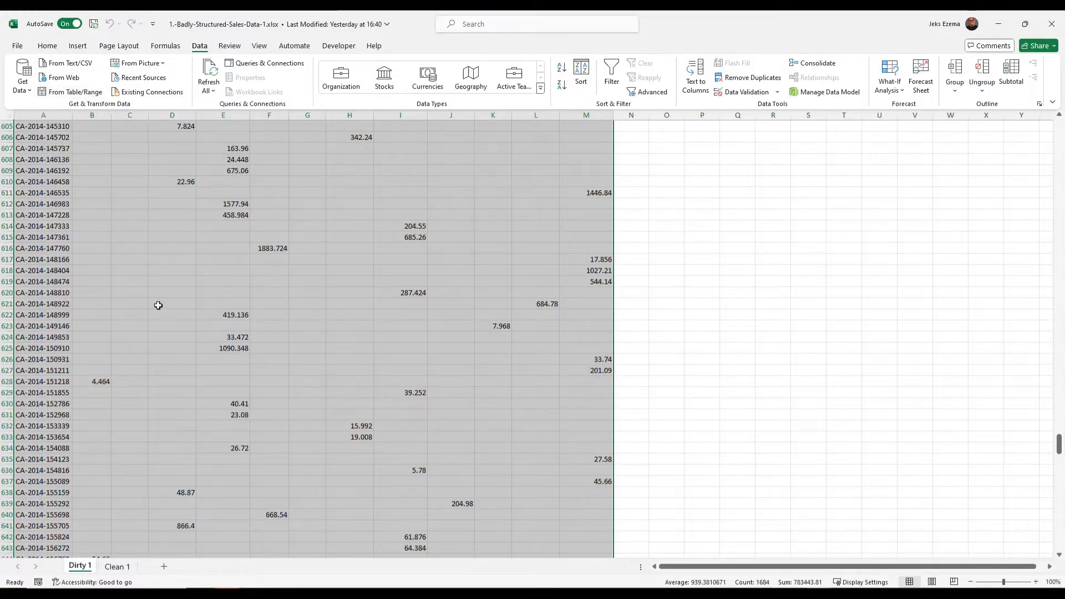
{"action": "left_click", "coordinate": [60, 92]}
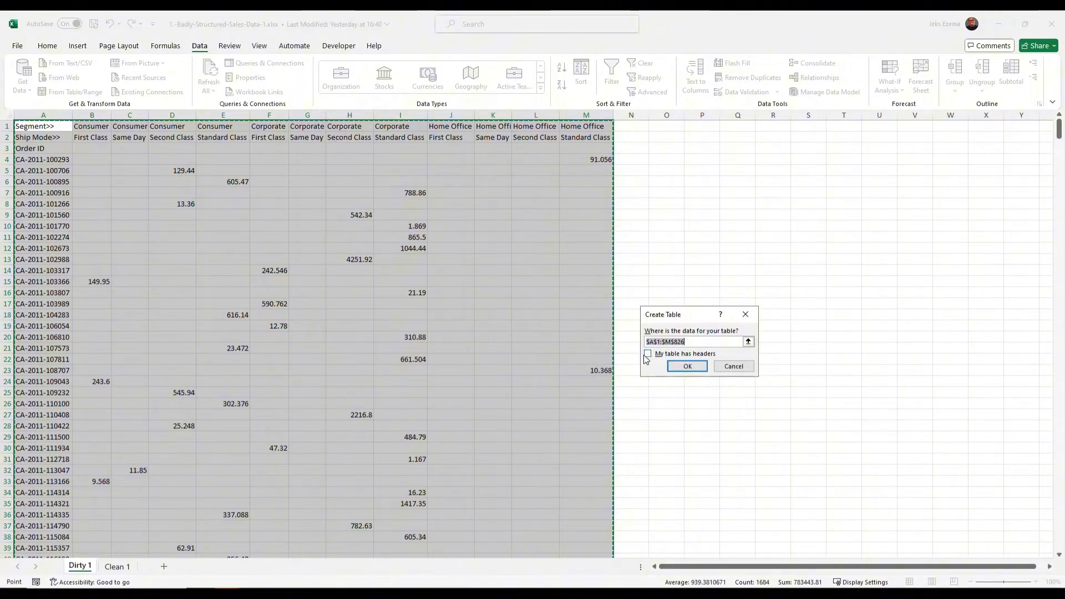
{"action": "left_click", "coordinate": [677, 367]}
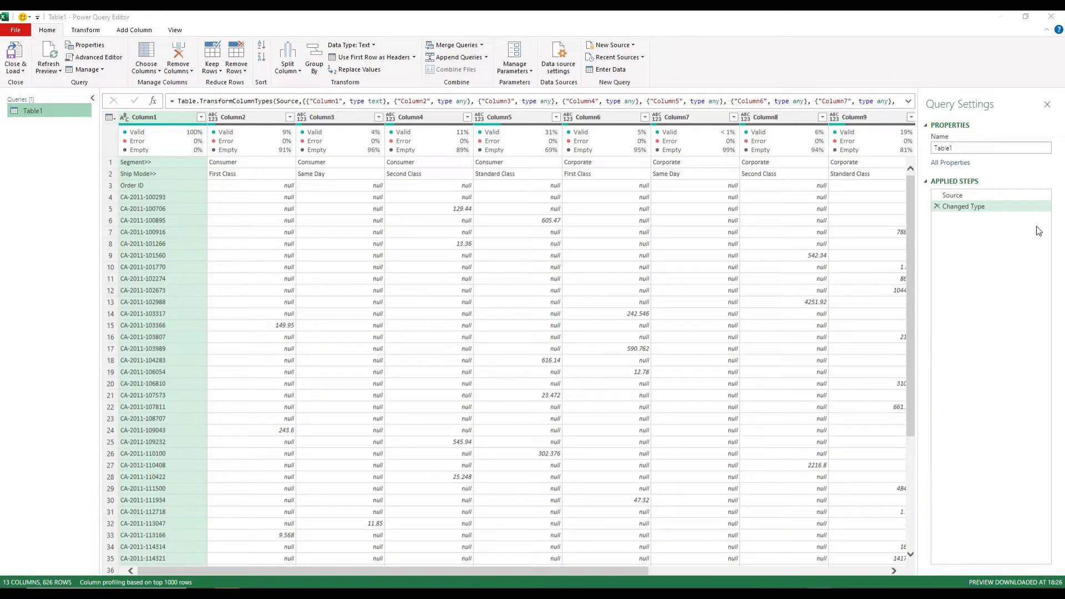
Step: Remove the automatic Changed Type step from the query and transpose the whole table
{"action": "left_click", "coordinate": [936, 206]}
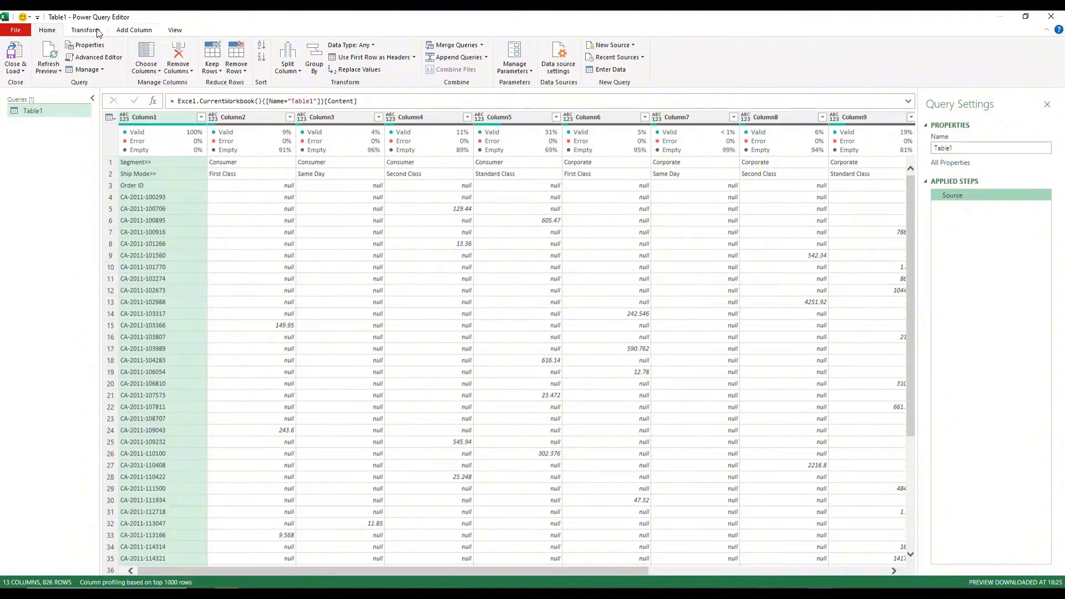
{"action": "left_click", "coordinate": [78, 31]}
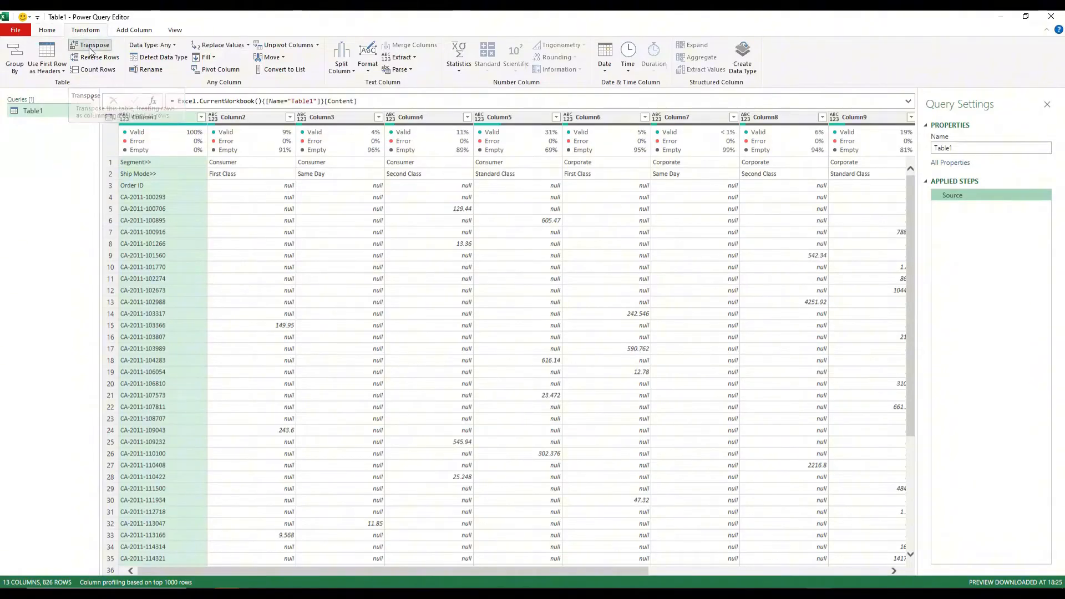
{"action": "left_click", "coordinate": [91, 46]}
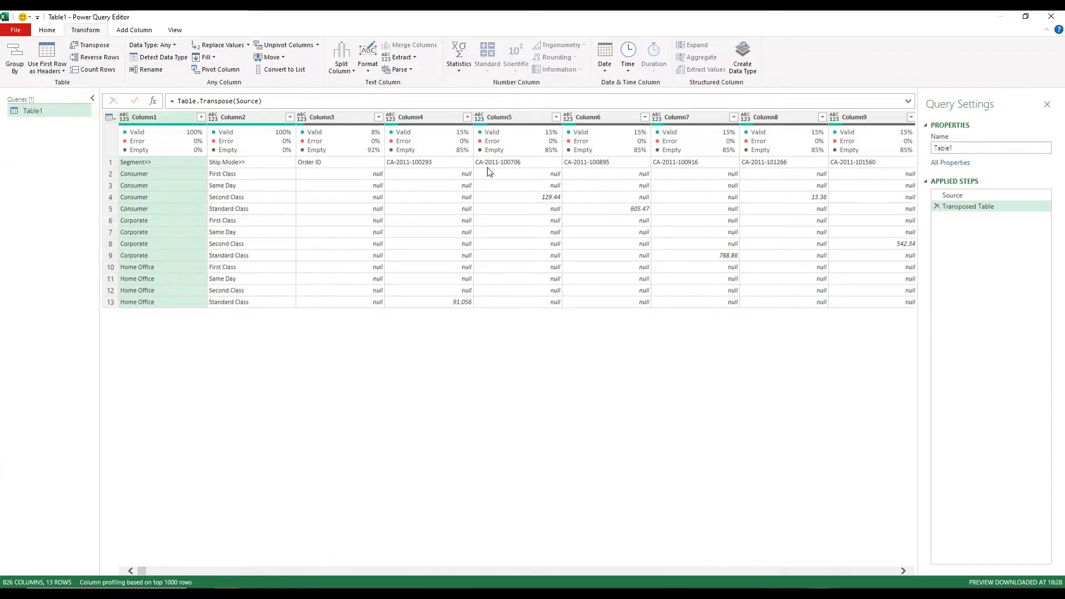
Step: Promote the first row of the transposed table to headers and delete the empty Order ID column
{"action": "left_click", "coordinate": [50, 72]}
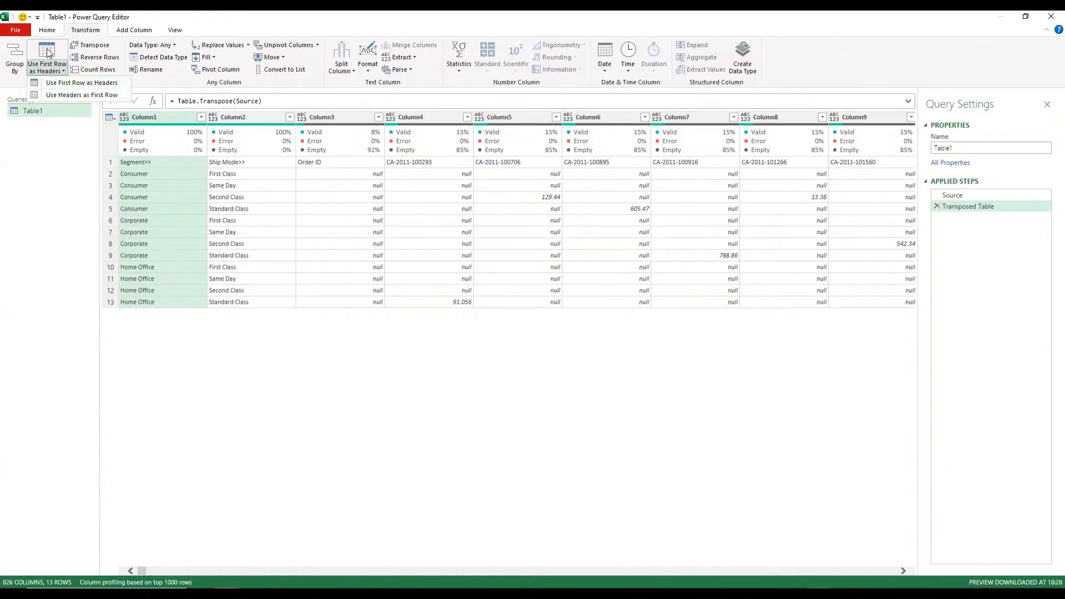
{"action": "left_click", "coordinate": [75, 83]}
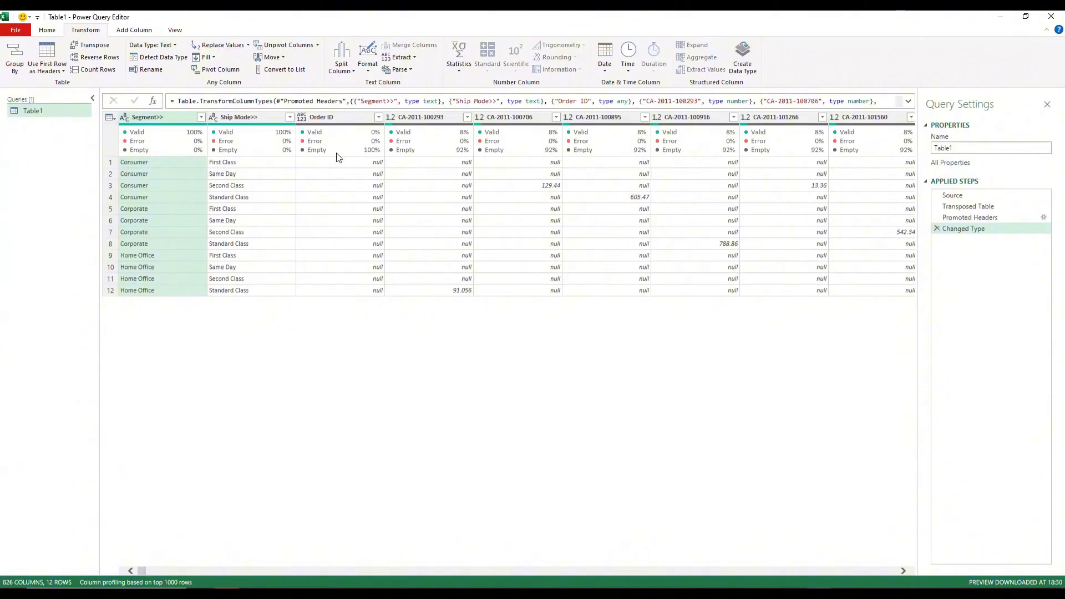
{"action": "left_click", "coordinate": [352, 118]}
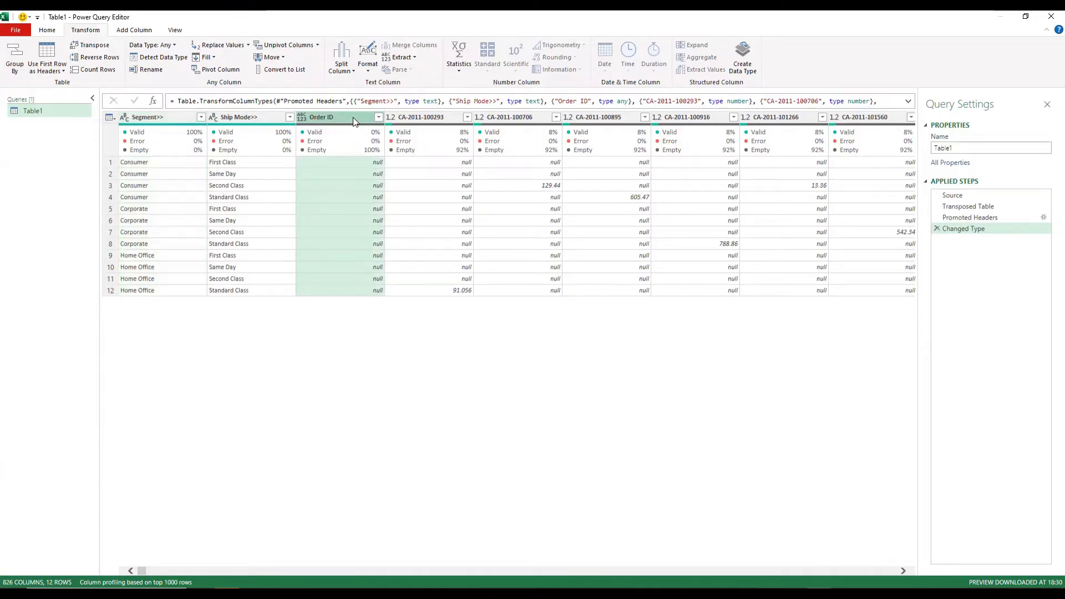
{"action": "key", "text": "Delete"}
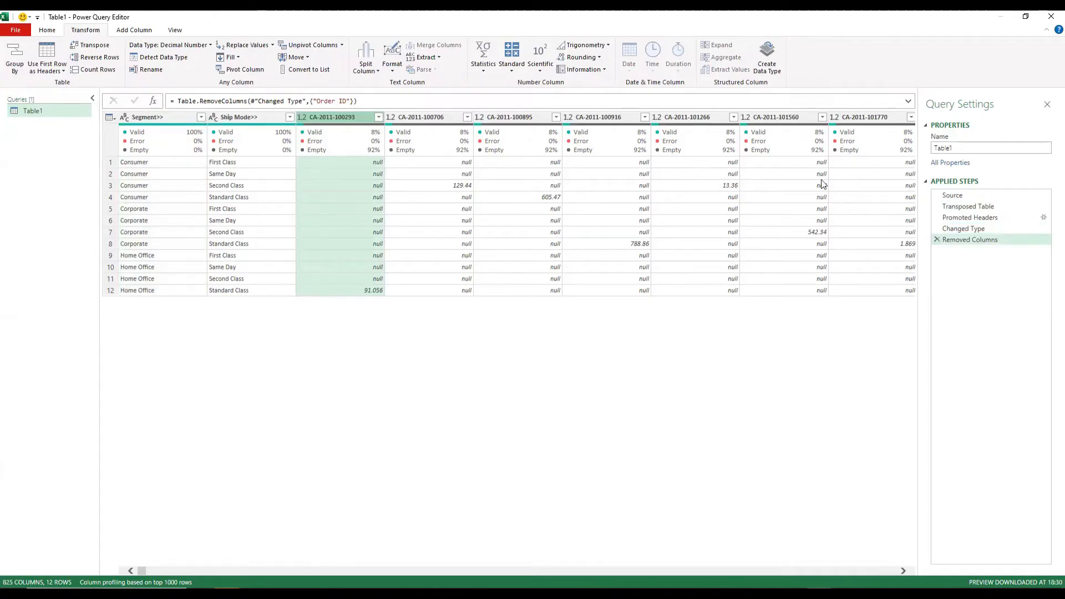
Step: Unpivot all columns other than Segment>> and Ship Mode>>
{"action": "left_click", "coordinate": [149, 117]}
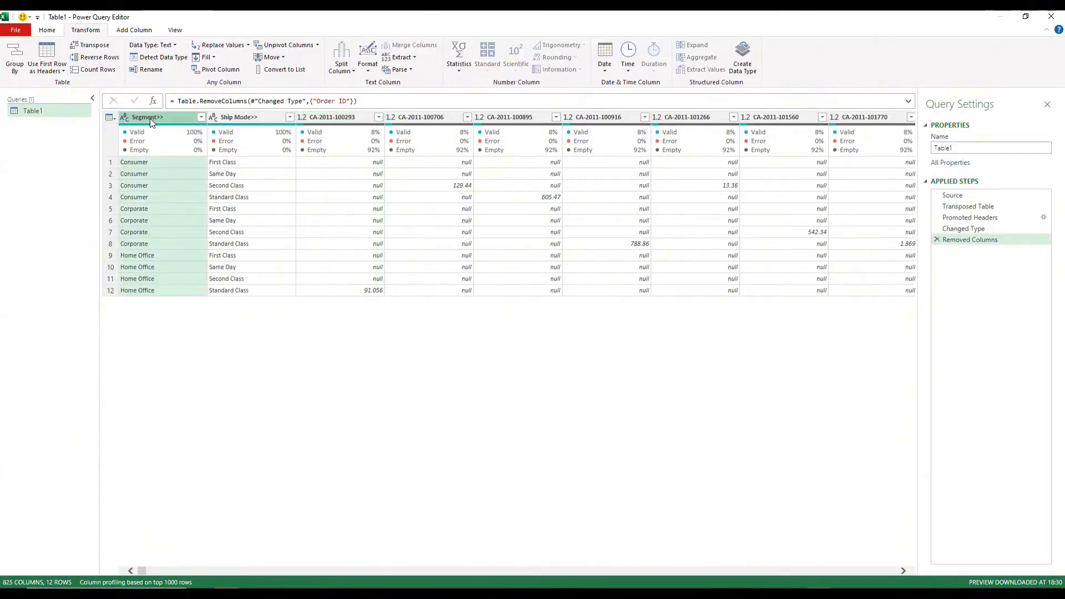
{"action": "left_click", "coordinate": [255, 117], "text": "ctrl"}
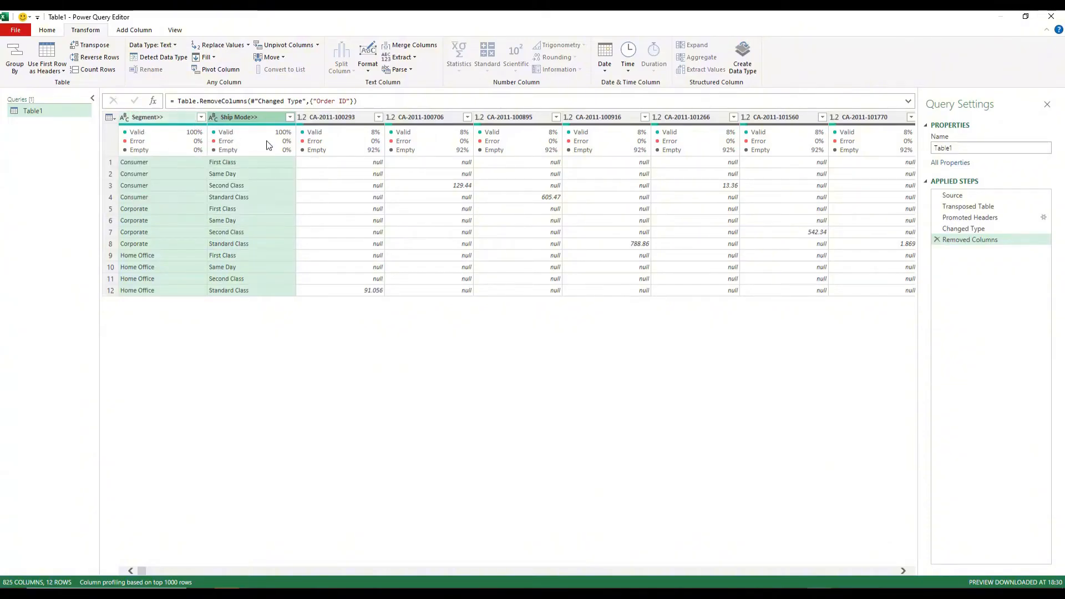
{"action": "left_click", "coordinate": [318, 44]}
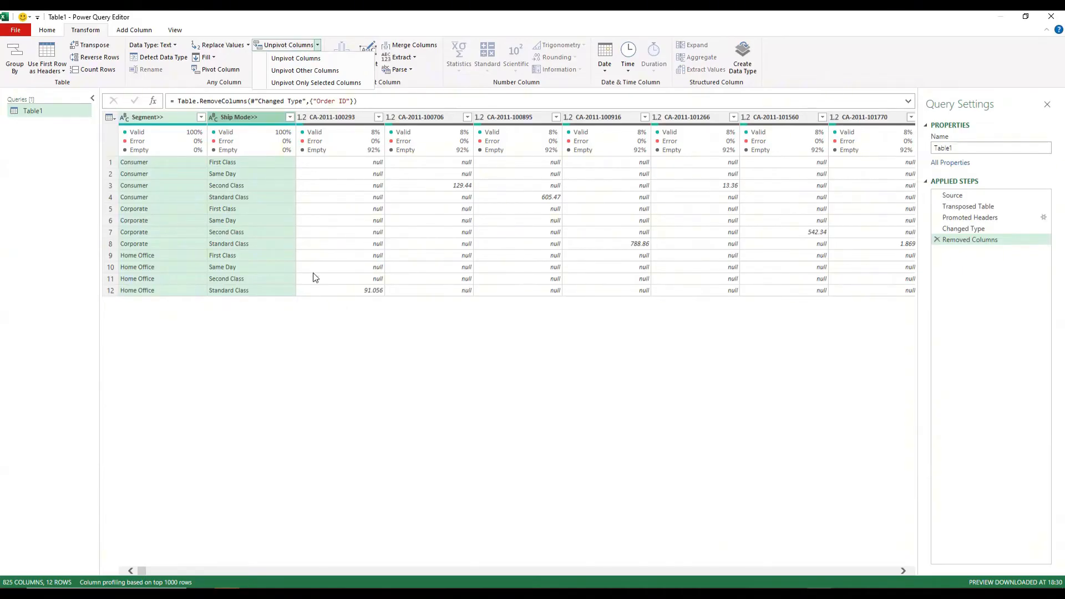
{"action": "left_click", "coordinate": [301, 71]}
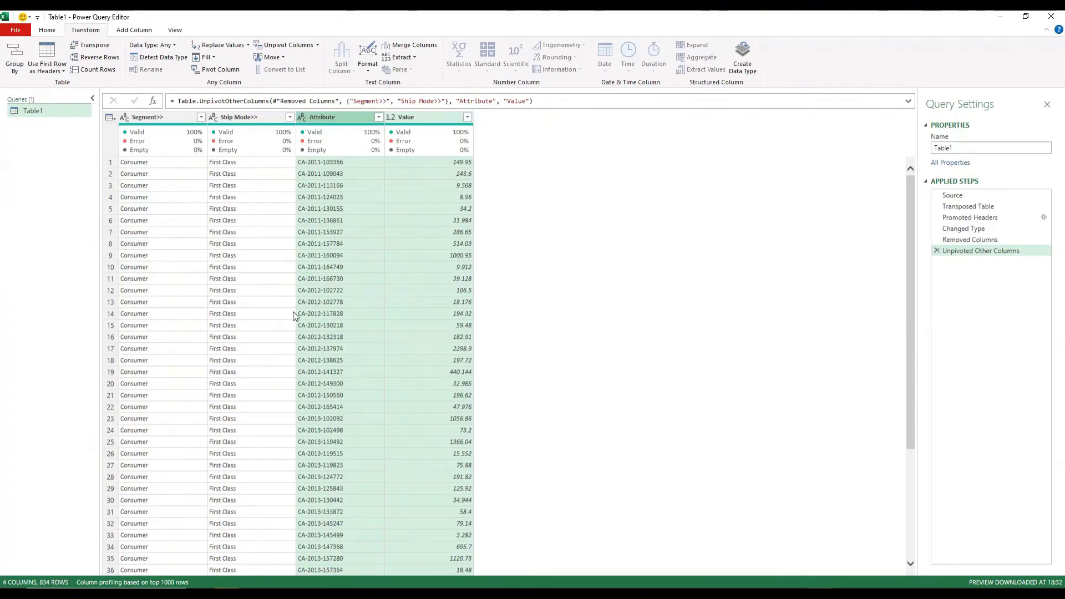
Step: Check the unpivoted rows for total entries at the end of each ship mode group
{"action": "scroll", "coordinate": [363, 338], "scroll_direction": "down", "scroll_amount": 5}
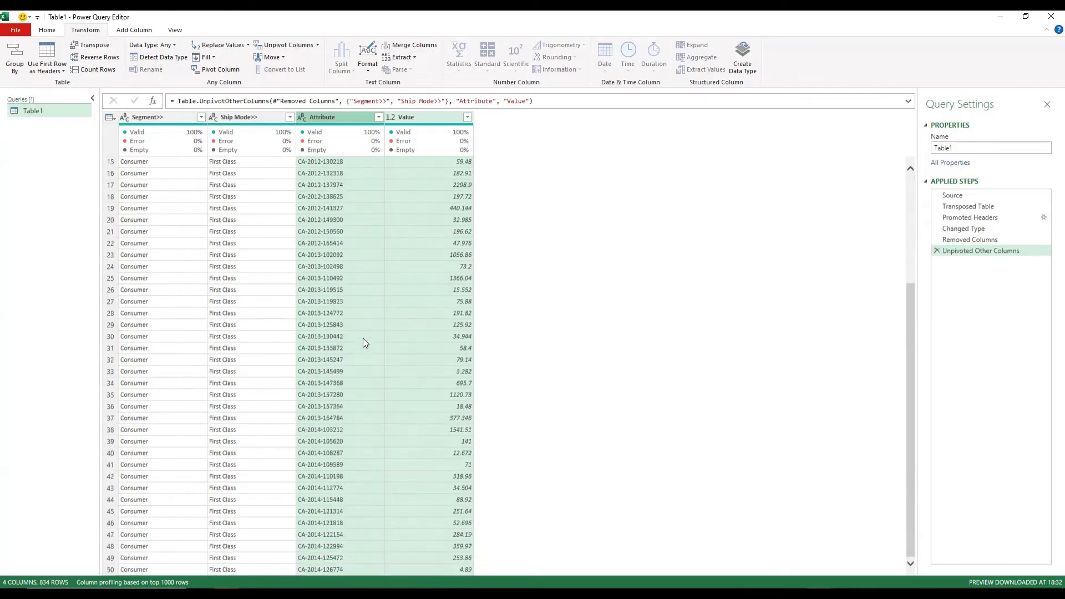
{"action": "scroll", "coordinate": [362, 337], "scroll_direction": "up", "scroll_amount": 5}
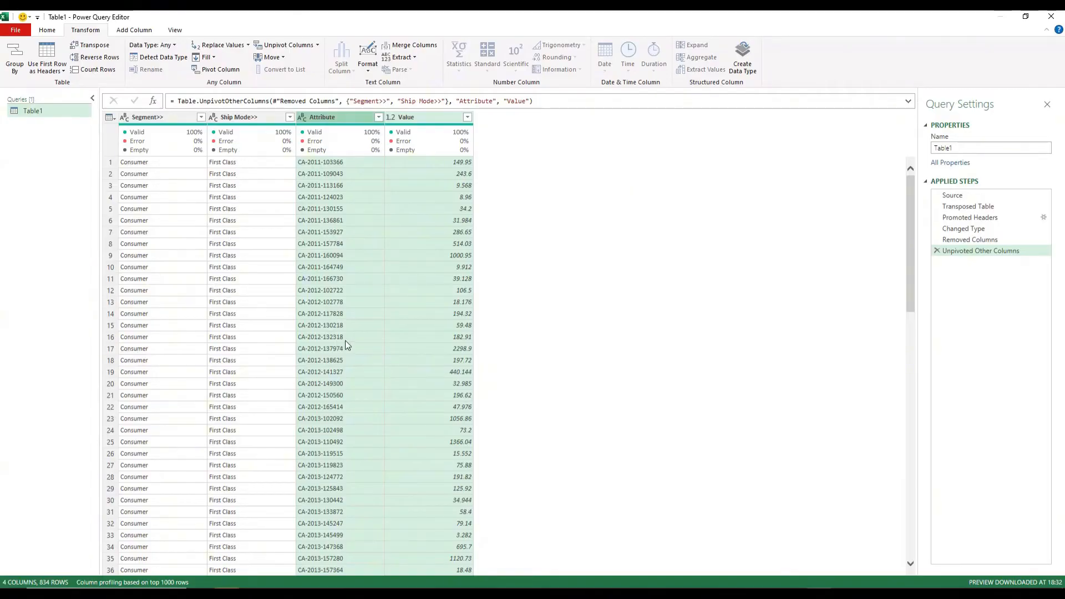
{"action": "scroll", "coordinate": [345, 340], "scroll_direction": "down", "scroll_amount": 9}
{"action": "scroll", "coordinate": [334, 331], "scroll_direction": "down", "scroll_amount": 10}
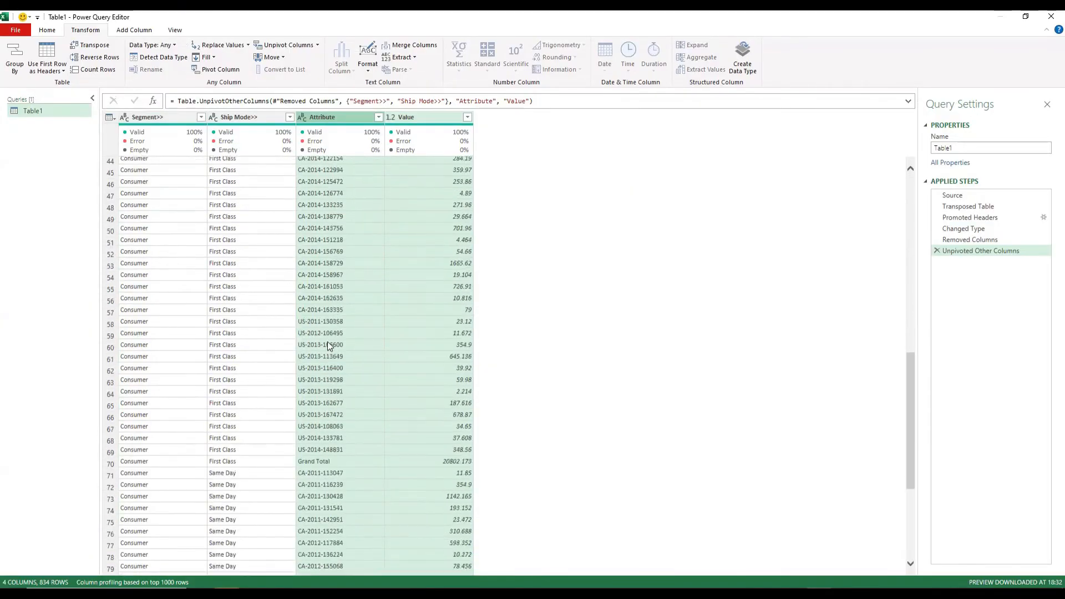
{"action": "scroll", "coordinate": [321, 344], "scroll_direction": "down", "scroll_amount": 2}
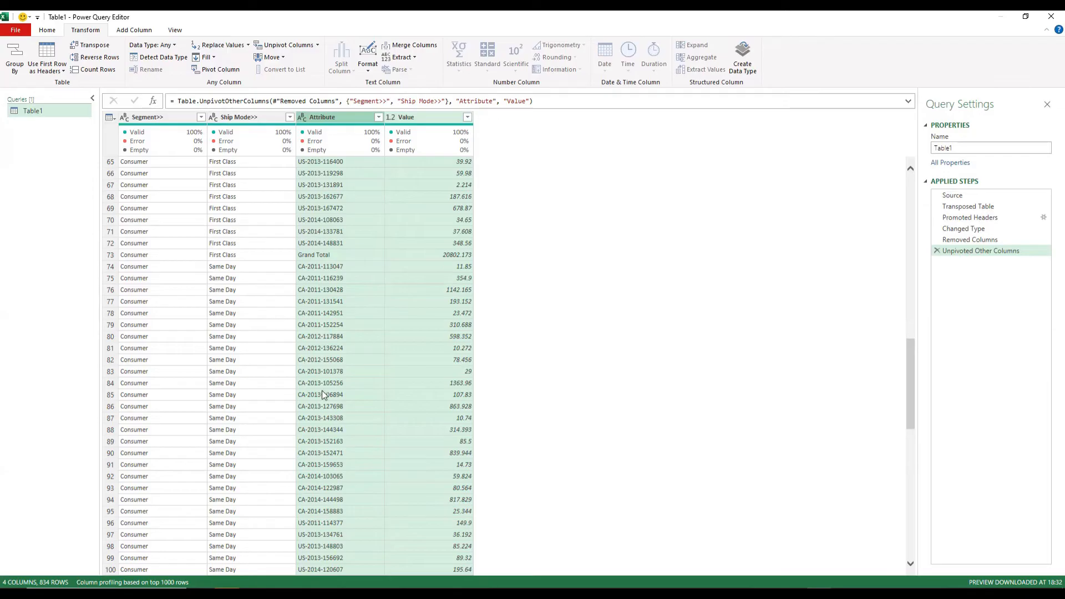
{"action": "scroll", "coordinate": [366, 305], "scroll_direction": "down", "scroll_amount": 9}
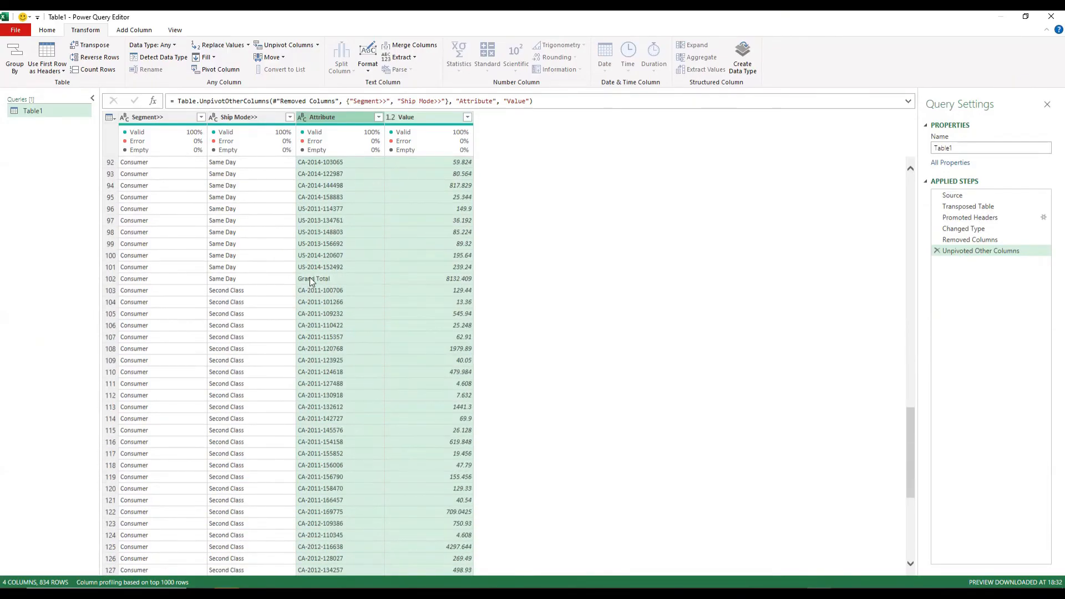
{"action": "scroll", "coordinate": [311, 280], "scroll_direction": "up", "scroll_amount": 13}
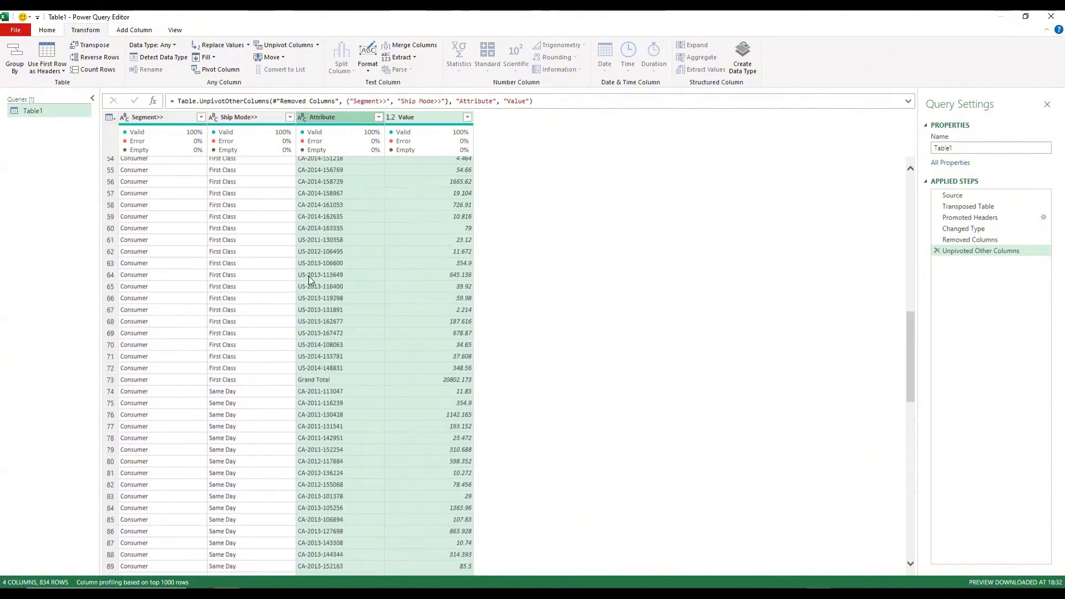
{"action": "scroll", "coordinate": [313, 361], "scroll_direction": "down", "scroll_amount": 2}
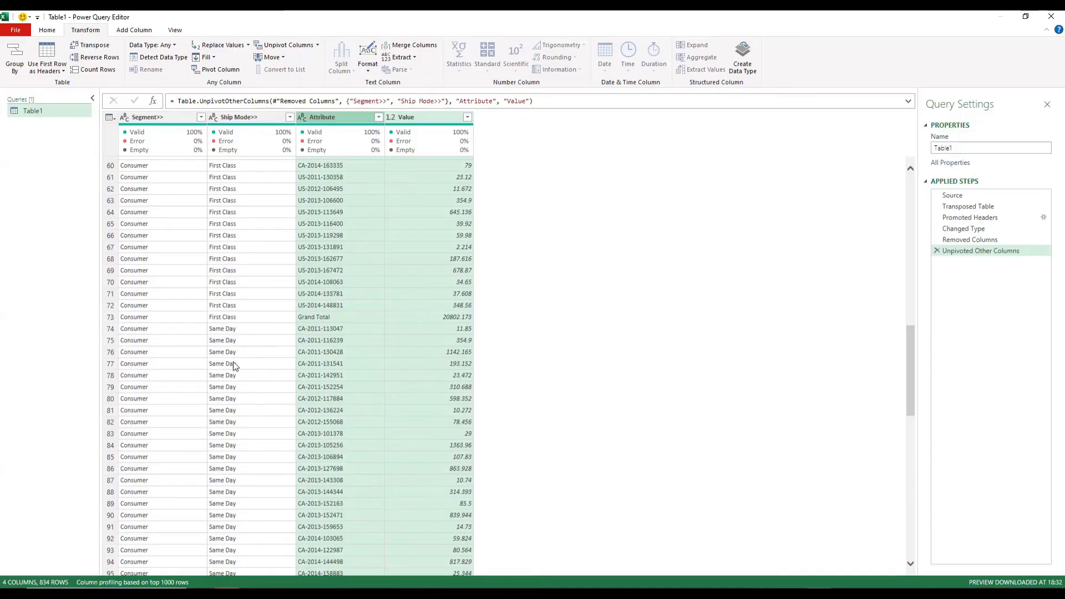
{"action": "scroll", "coordinate": [234, 363], "scroll_direction": "down", "scroll_amount": 7}
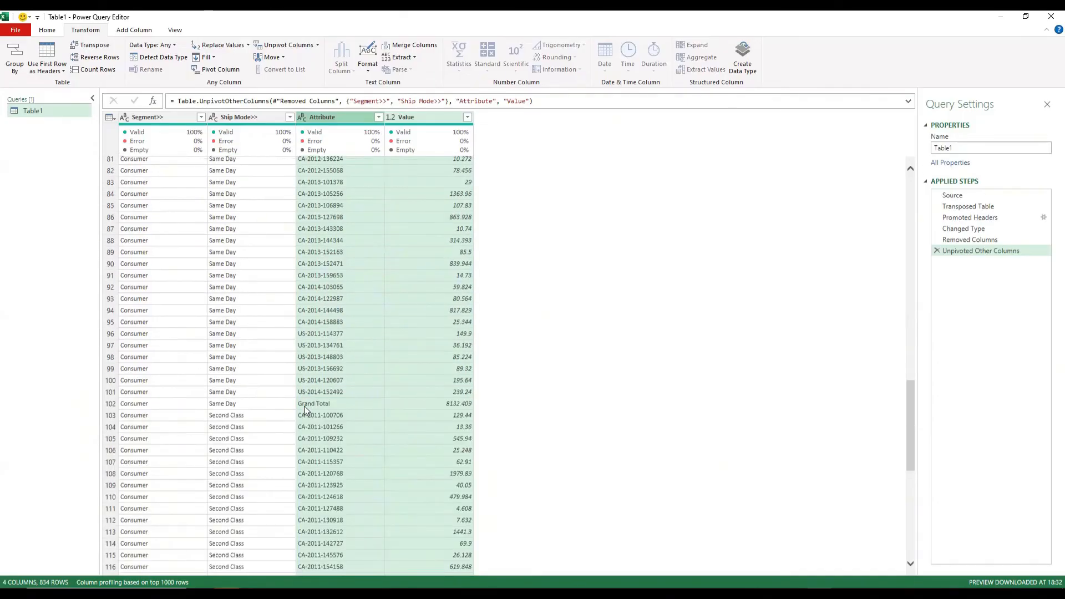
{"action": "scroll", "coordinate": [222, 416], "scroll_direction": "down", "scroll_amount": 11}
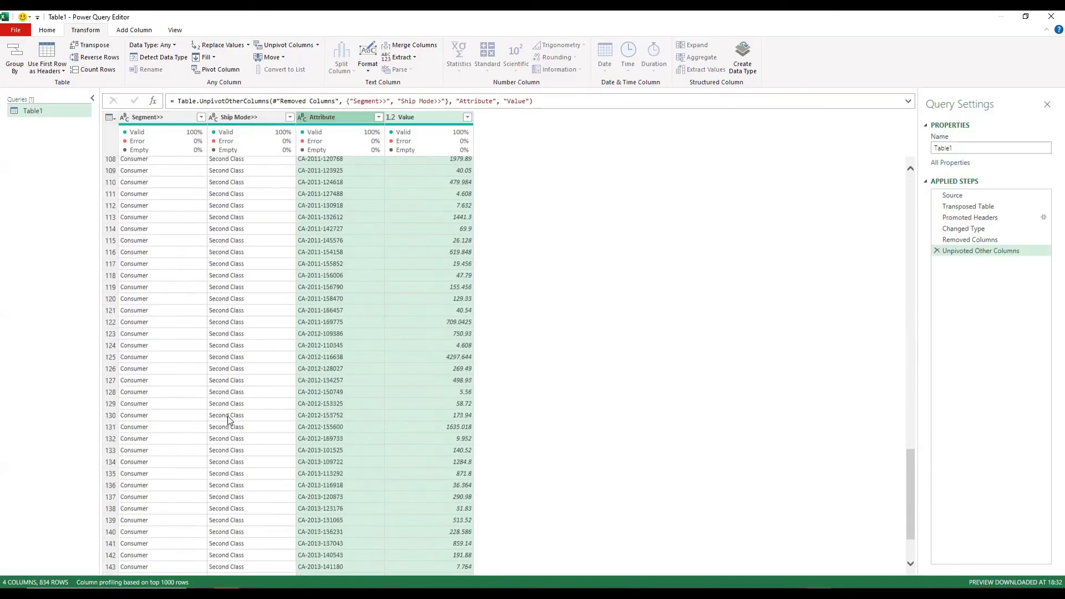
{"action": "scroll", "coordinate": [228, 421], "scroll_direction": "down", "scroll_amount": 6}
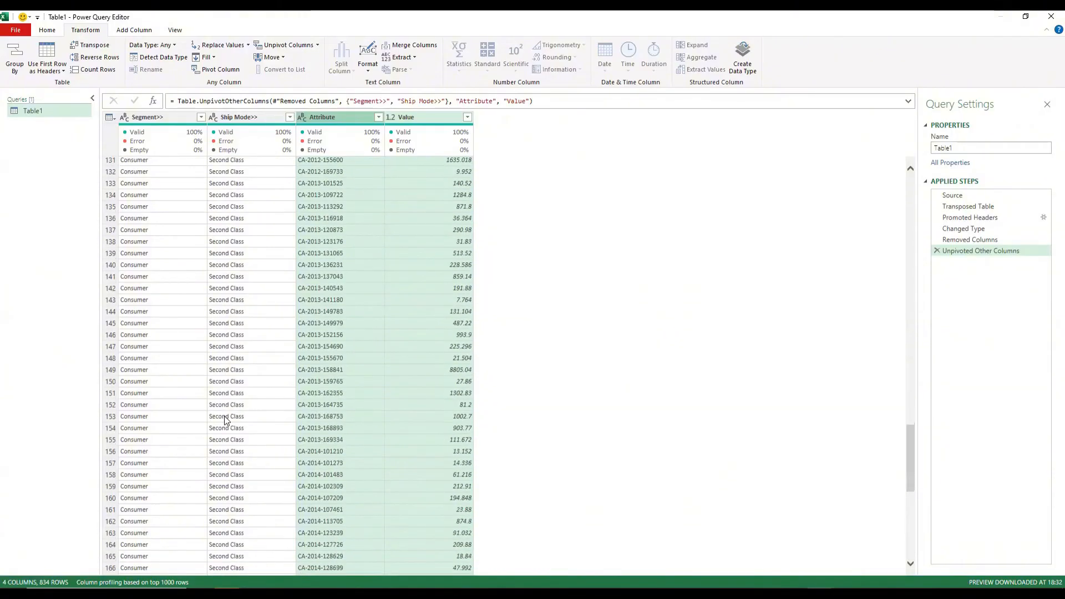
{"action": "scroll", "coordinate": [224, 417], "scroll_direction": "down", "scroll_amount": 11}
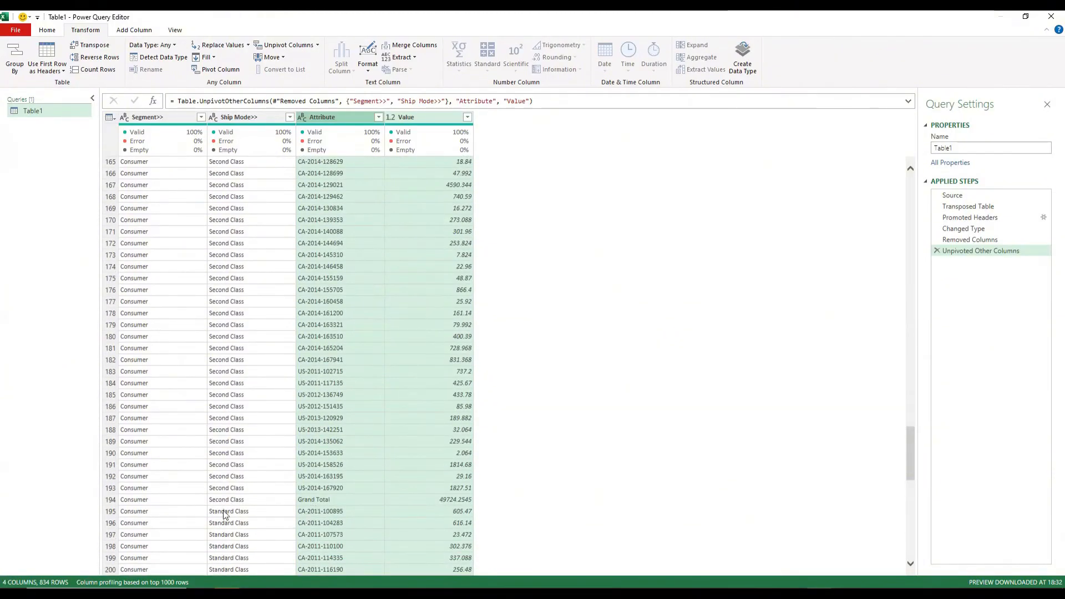
{"action": "scroll", "coordinate": [244, 352], "scroll_direction": "up", "scroll_amount": 20}
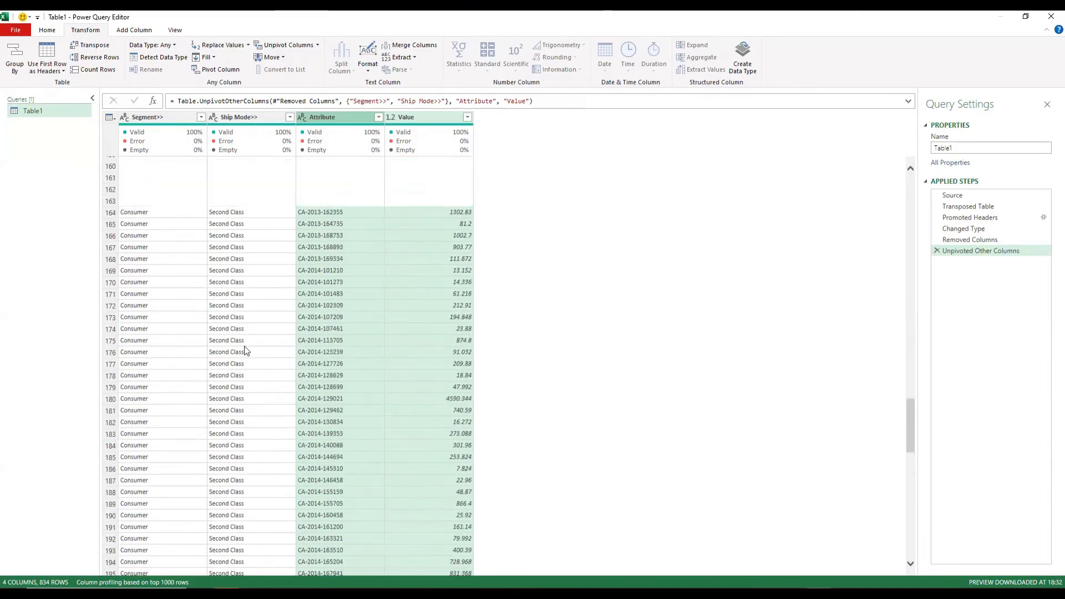
{"action": "scroll", "coordinate": [247, 348], "scroll_direction": "up", "scroll_amount": 20}
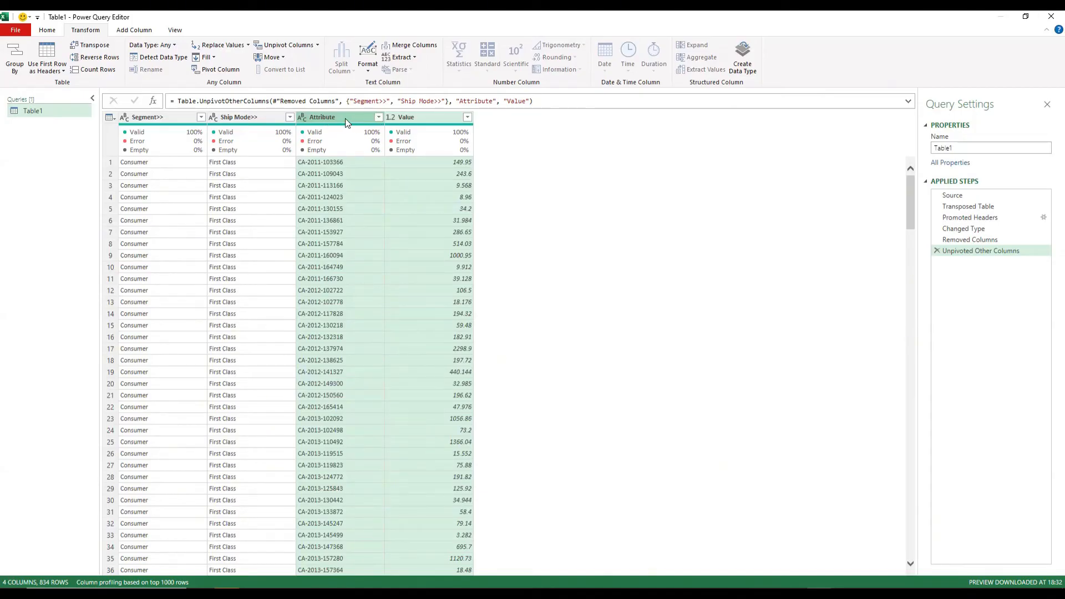
Step: Remove the trailing >> from the first two column names so they read Segment and Ship Mode
{"action": "left_click", "coordinate": [168, 117]}
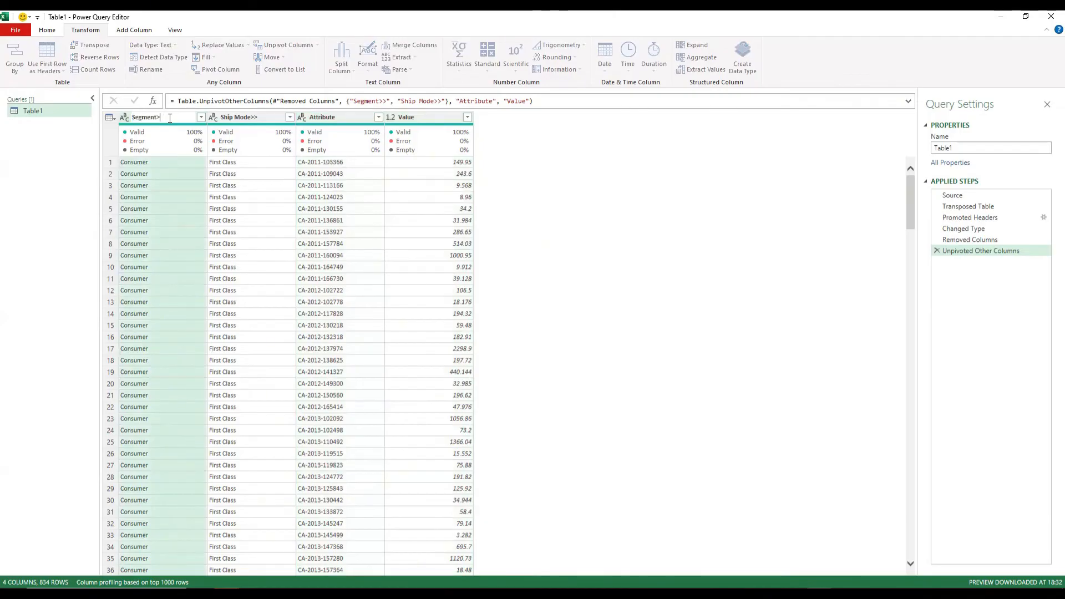
{"action": "key", "text": "BackSpace"}
{"action": "key", "text": "Return"}
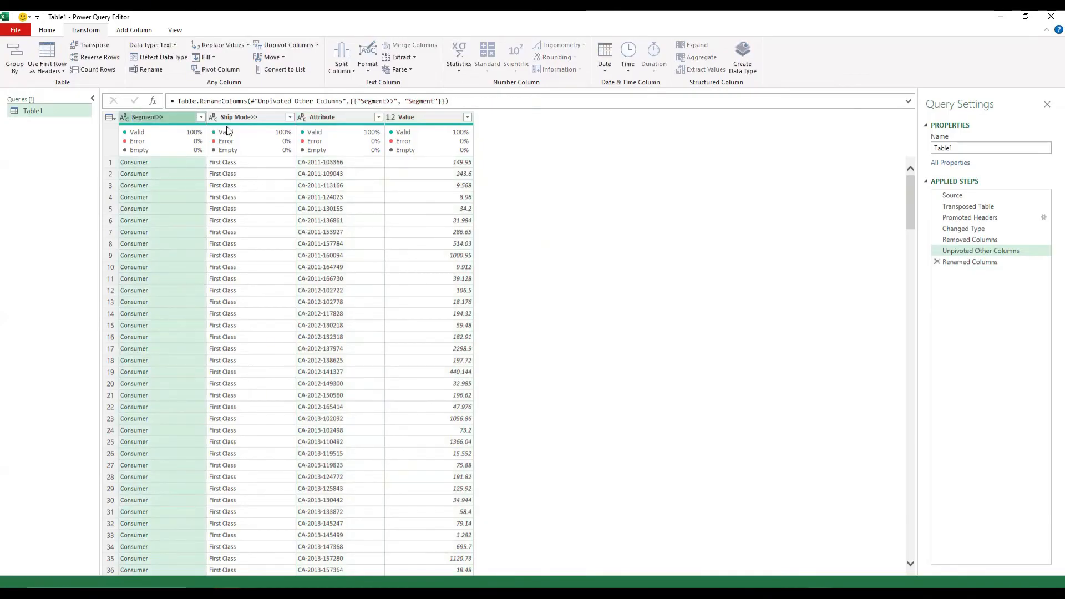
{"action": "left_click", "coordinate": [265, 118]}
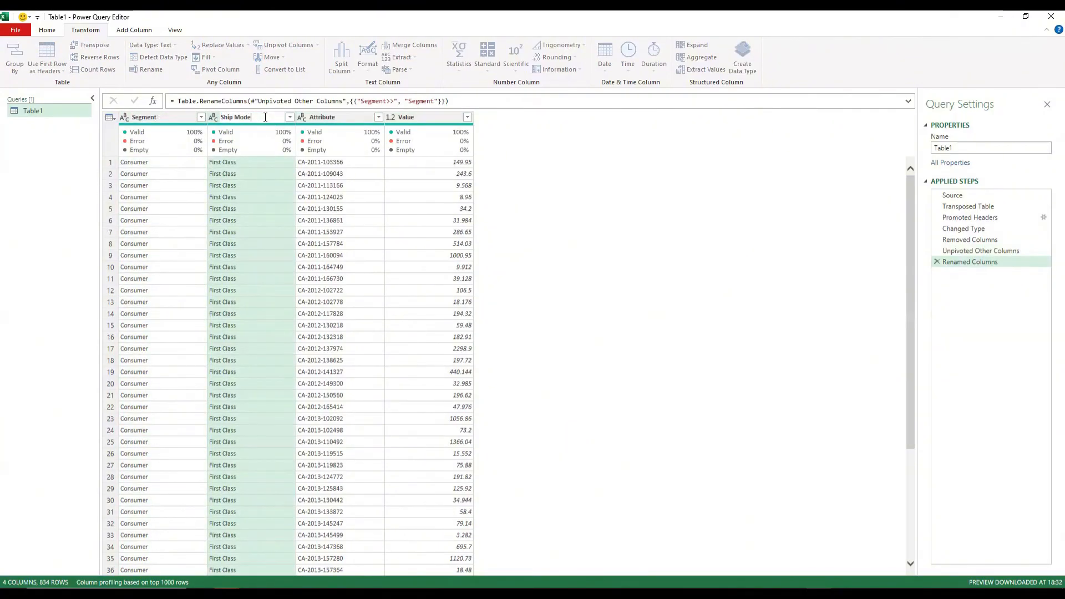
{"action": "key", "text": "Return"}
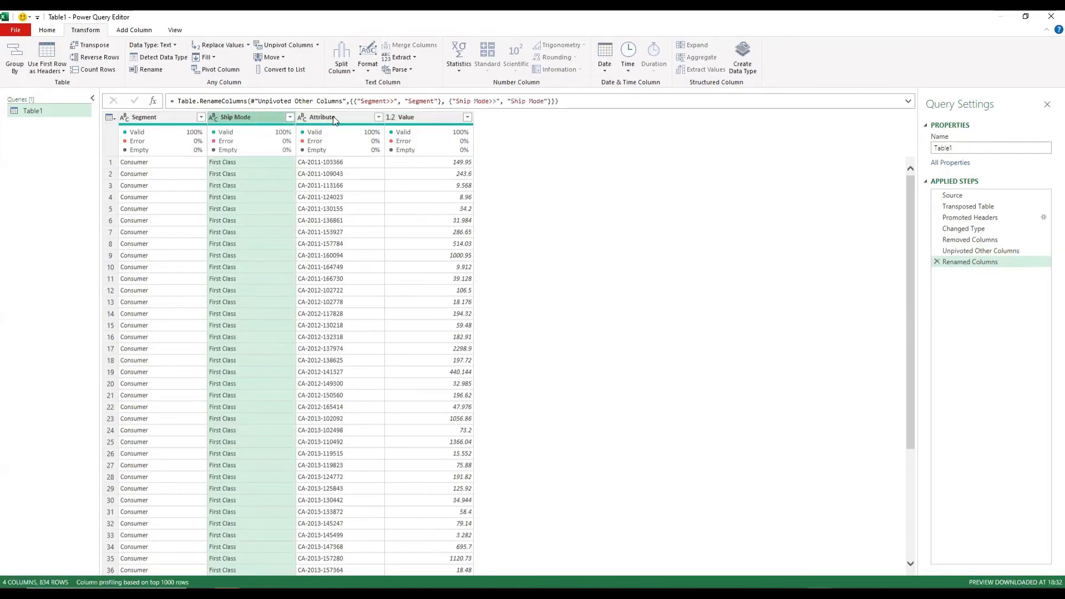
Step: Rename the Attribute column as OrderID and the Value column as Sales
{"action": "double_click", "coordinate": [339, 118]}
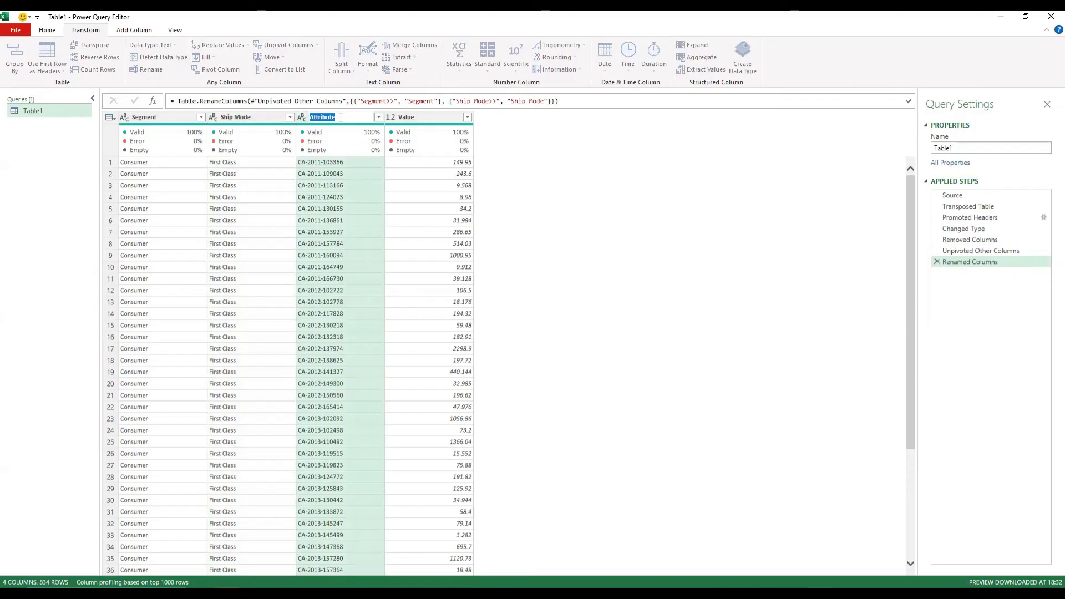
{"action": "type", "text": "Order"}
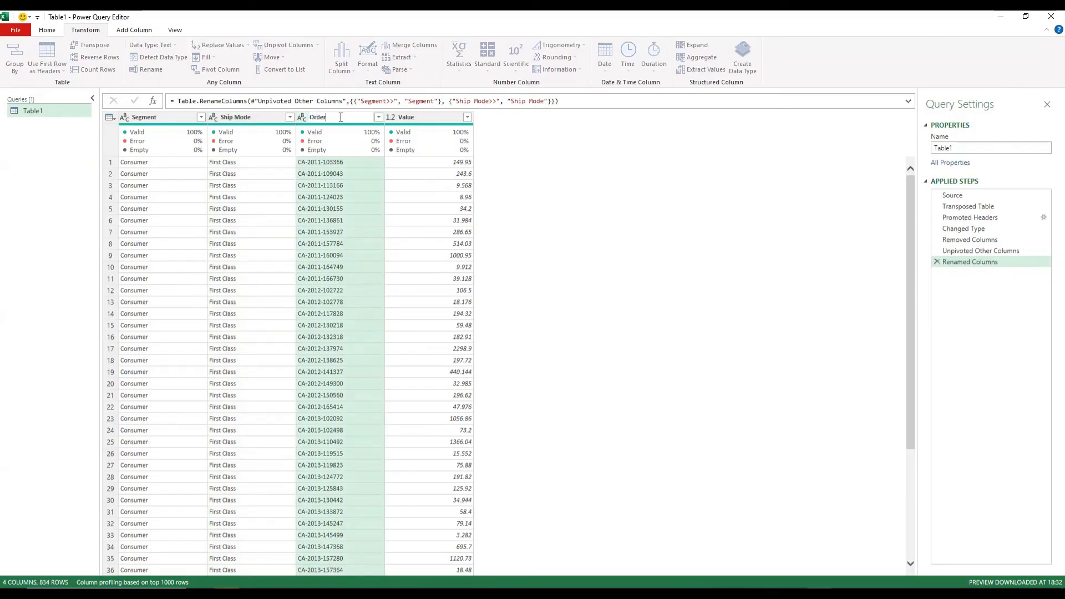
{"action": "type", "text": "ID"}
{"action": "key", "text": "Return"}
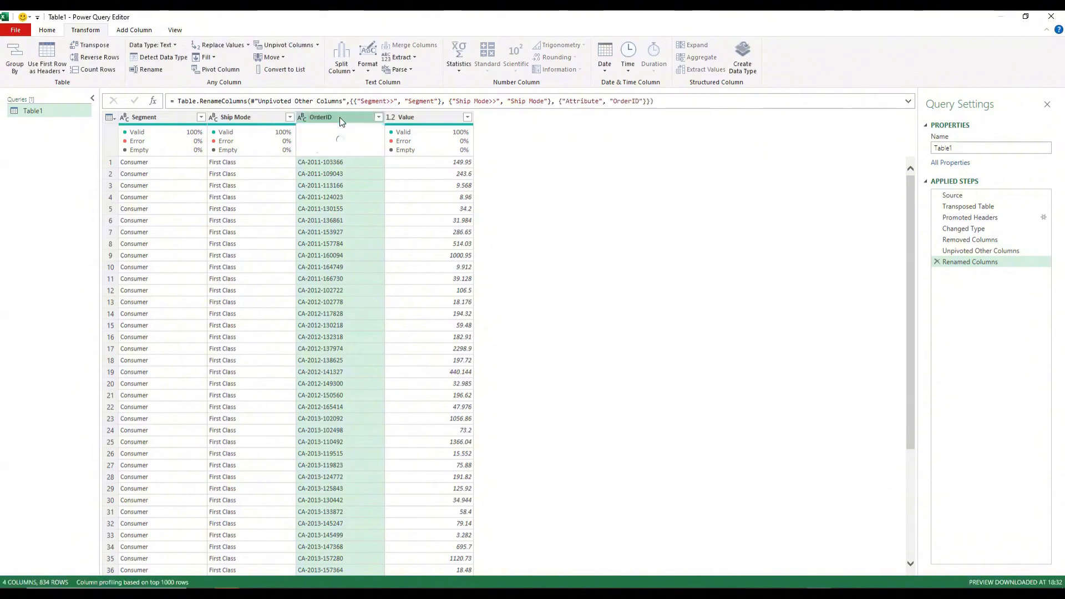
{"action": "double_click", "coordinate": [413, 119]}
{"action": "type", "text": "Sales"}
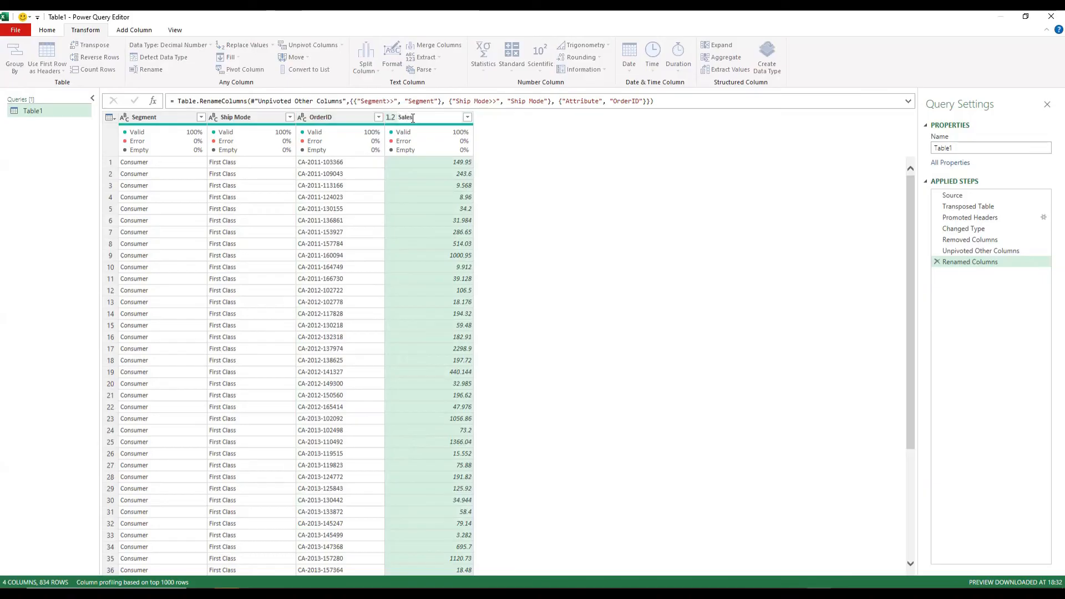
{"action": "key", "text": "Return"}
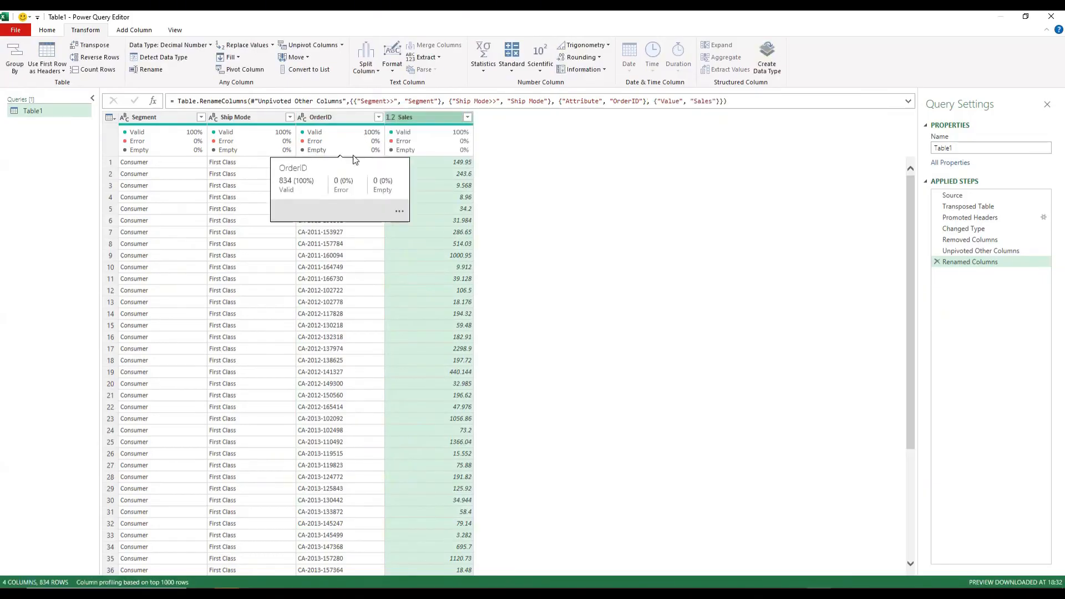
Step: Filter the Grand Total rows out of the OrderID column
{"action": "left_click", "coordinate": [380, 117]}
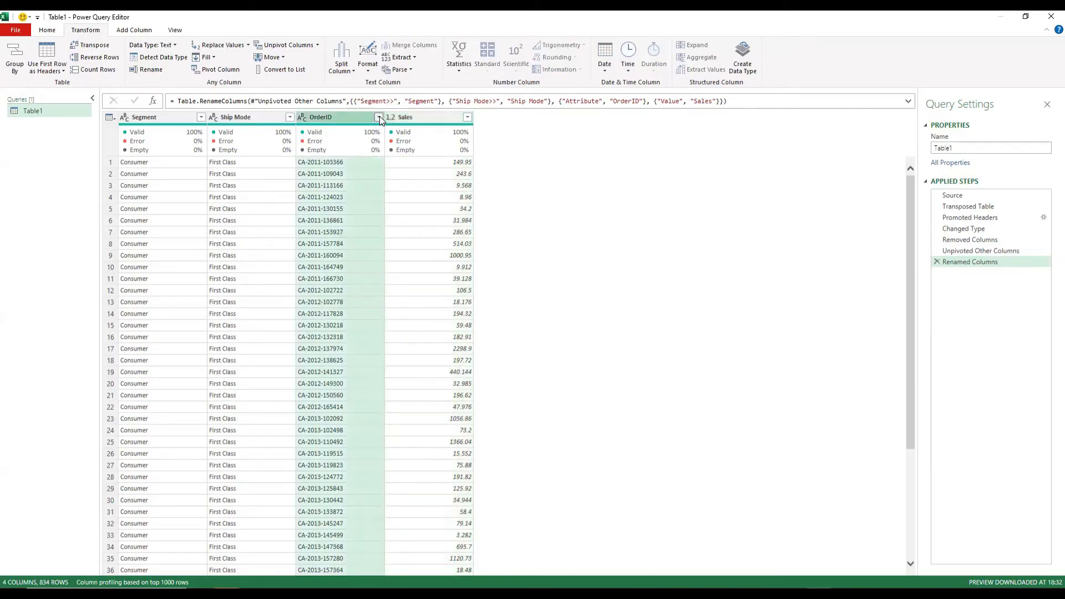
{"action": "left_click", "coordinate": [259, 219]}
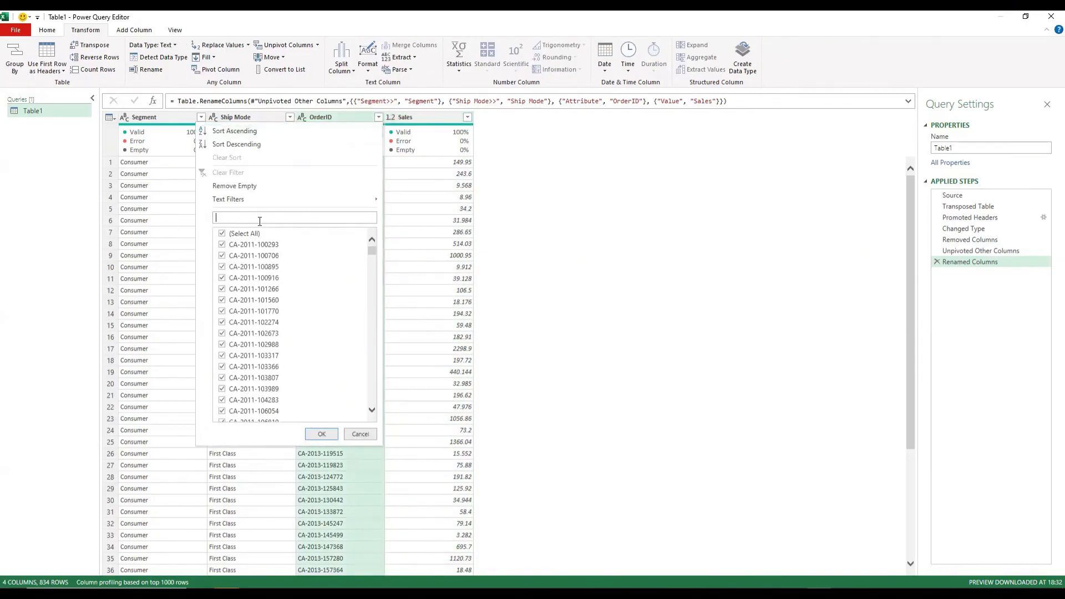
{"action": "type", "text": "gran"}
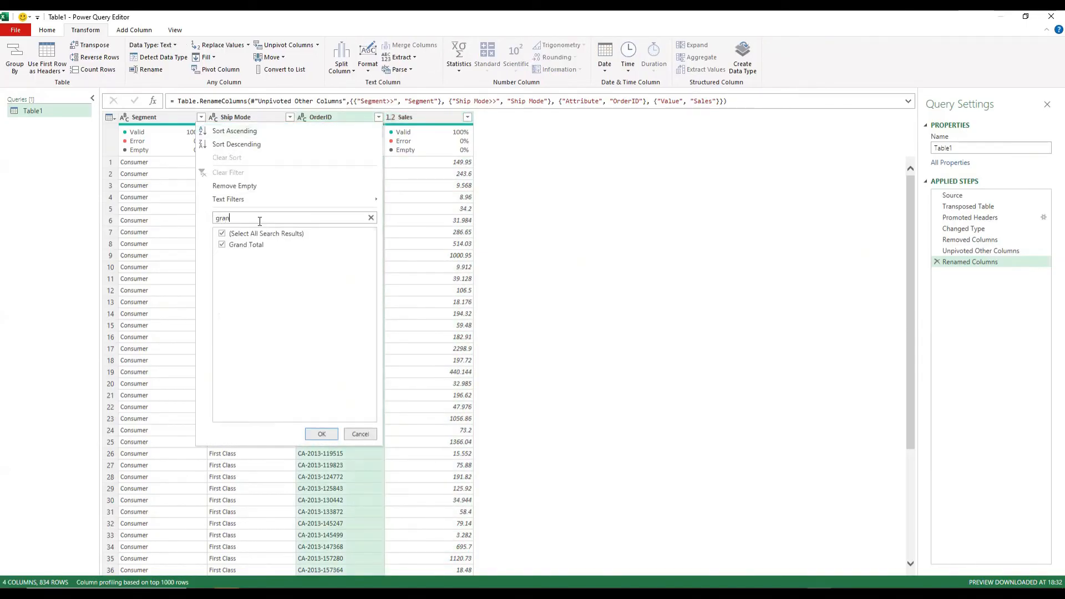
{"action": "left_click", "coordinate": [221, 244]}
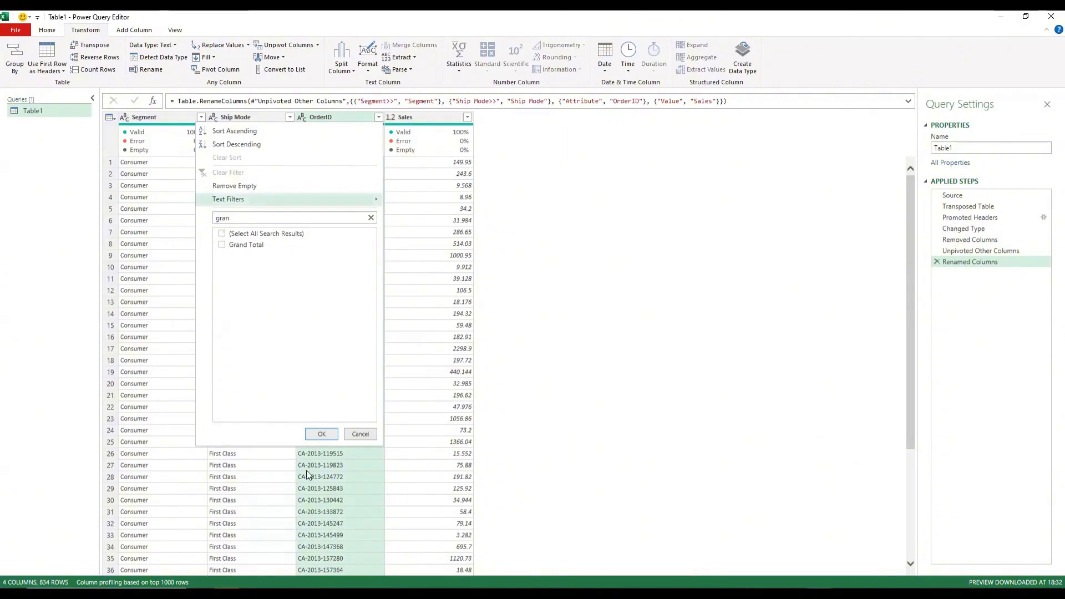
{"action": "left_click", "coordinate": [319, 433]}
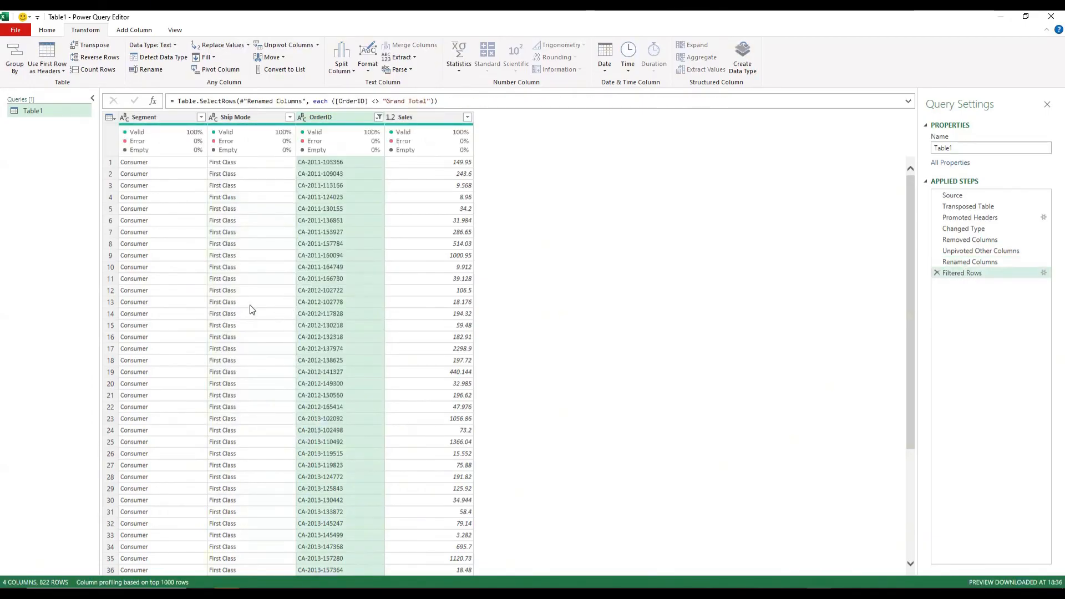
Step: Examine the filtered rows across the ship mode groups for any remaining total entries
{"action": "scroll", "coordinate": [293, 362], "scroll_direction": "down", "scroll_amount": 2}
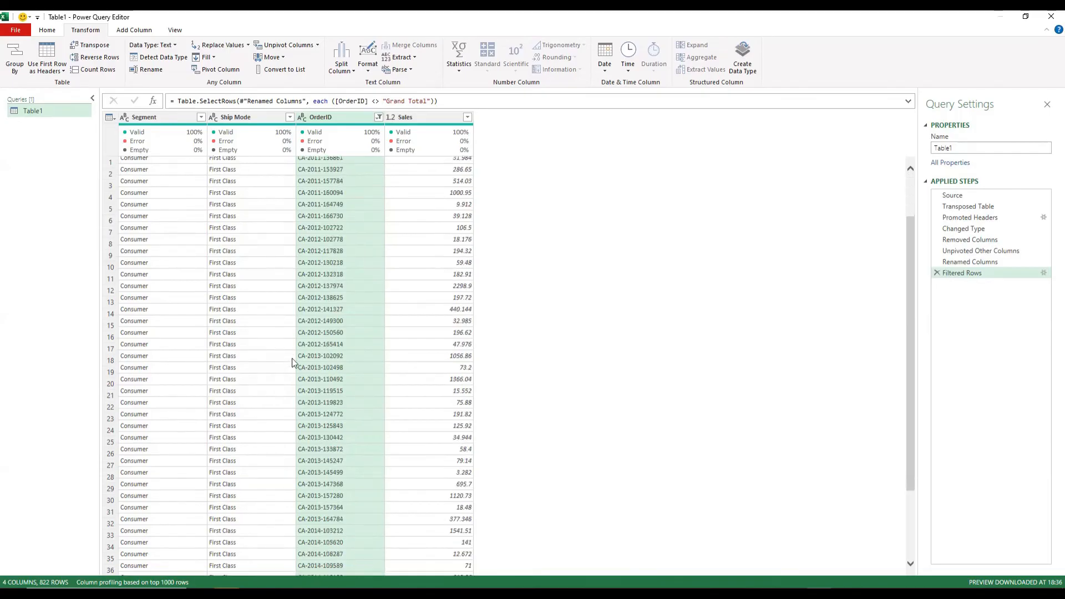
{"action": "scroll", "coordinate": [293, 361], "scroll_direction": "down", "scroll_amount": 20}
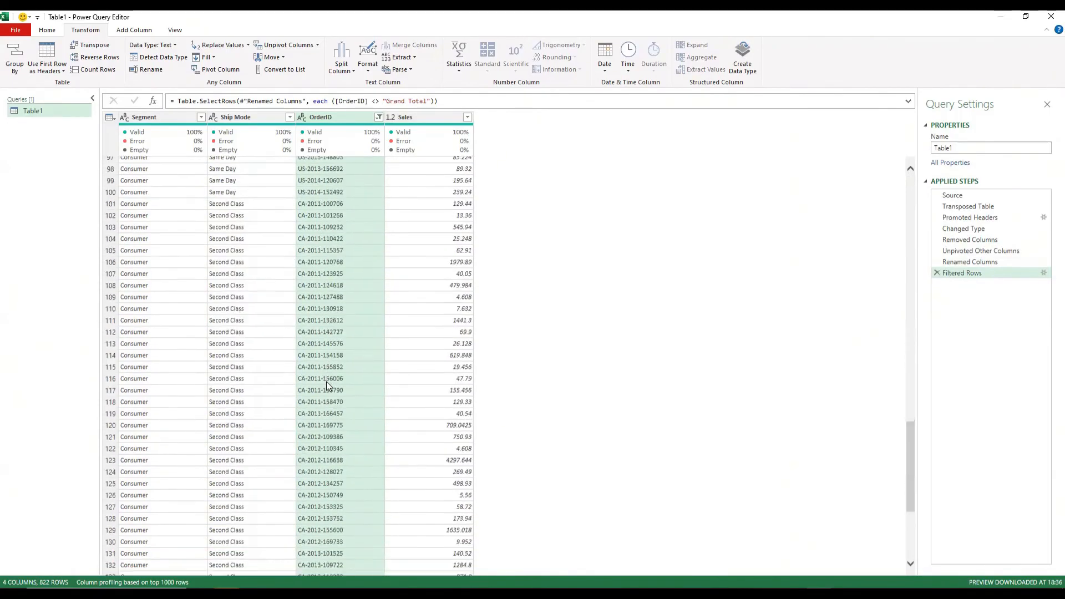
{"action": "scroll", "coordinate": [327, 381], "scroll_direction": "down", "scroll_amount": 15}
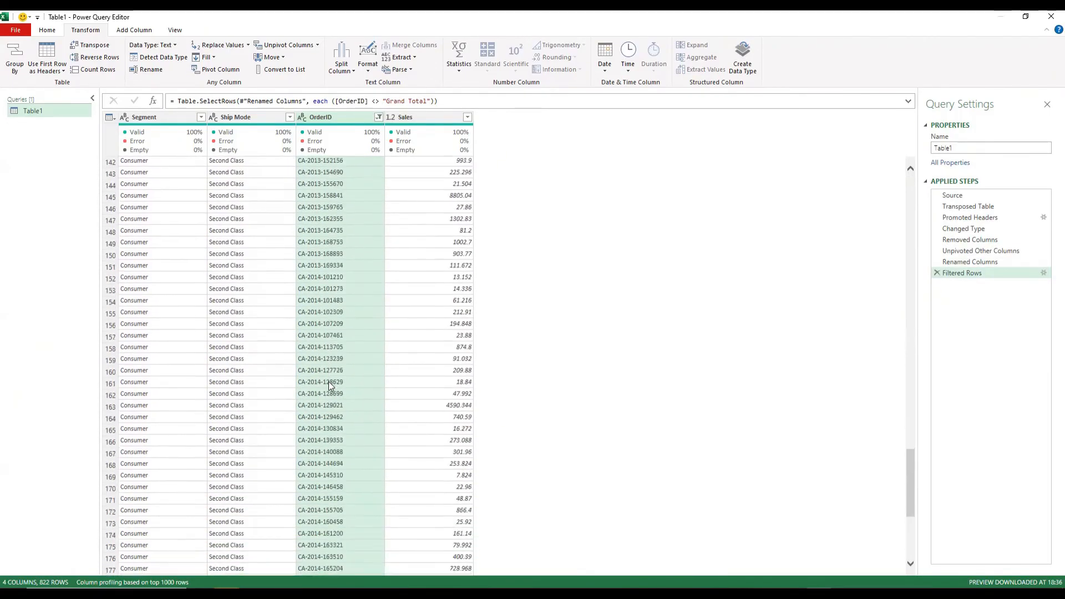
{"action": "scroll", "coordinate": [328, 382], "scroll_direction": "down", "scroll_amount": 7}
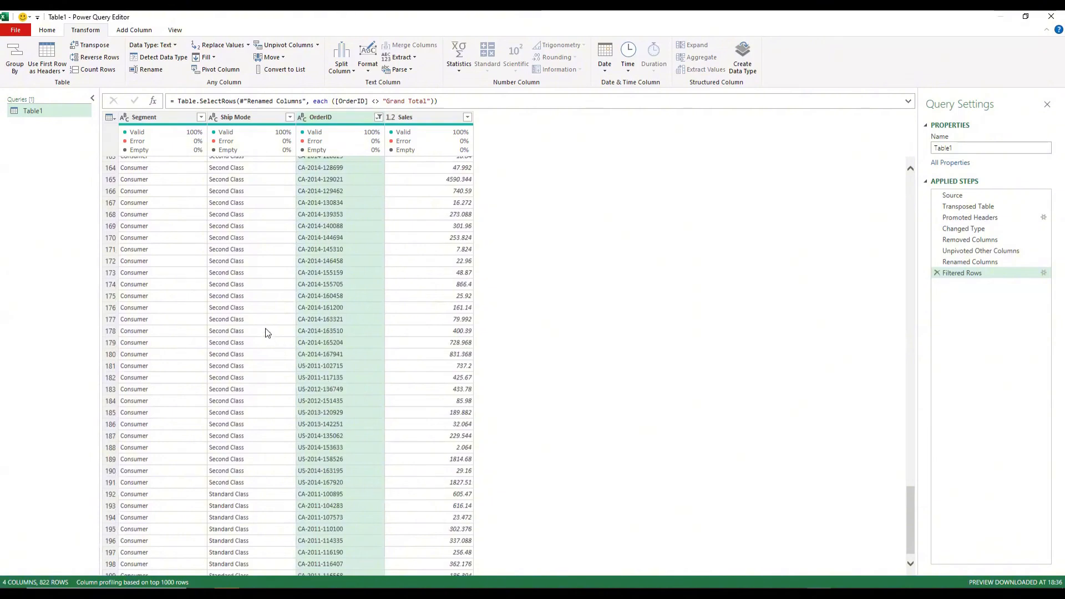
{"action": "scroll", "coordinate": [266, 331], "scroll_direction": "up", "scroll_amount": 20}
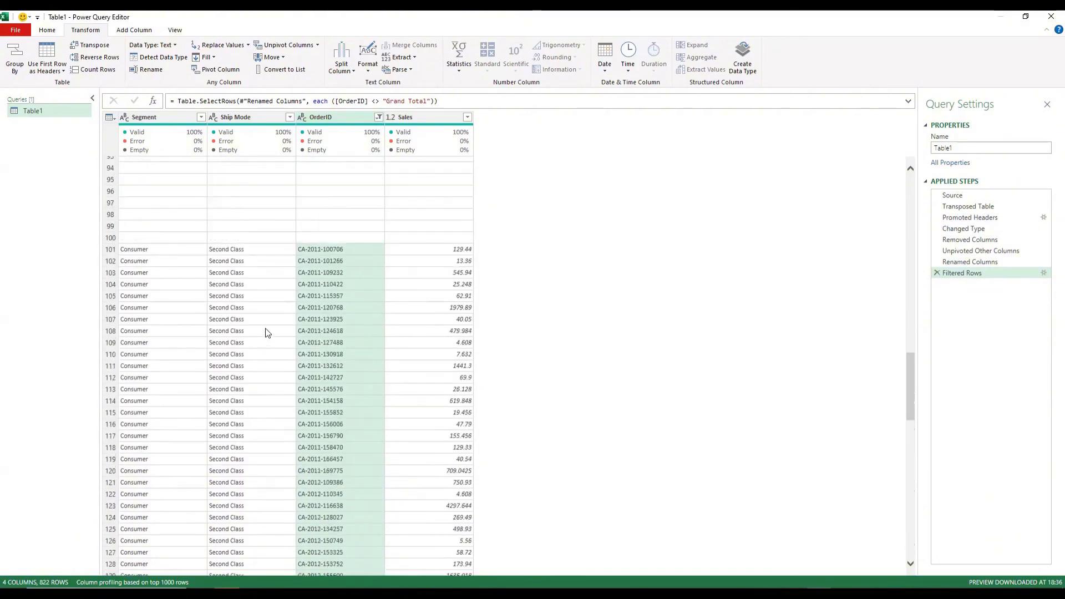
{"action": "scroll", "coordinate": [265, 332], "scroll_direction": "up", "scroll_amount": 2}
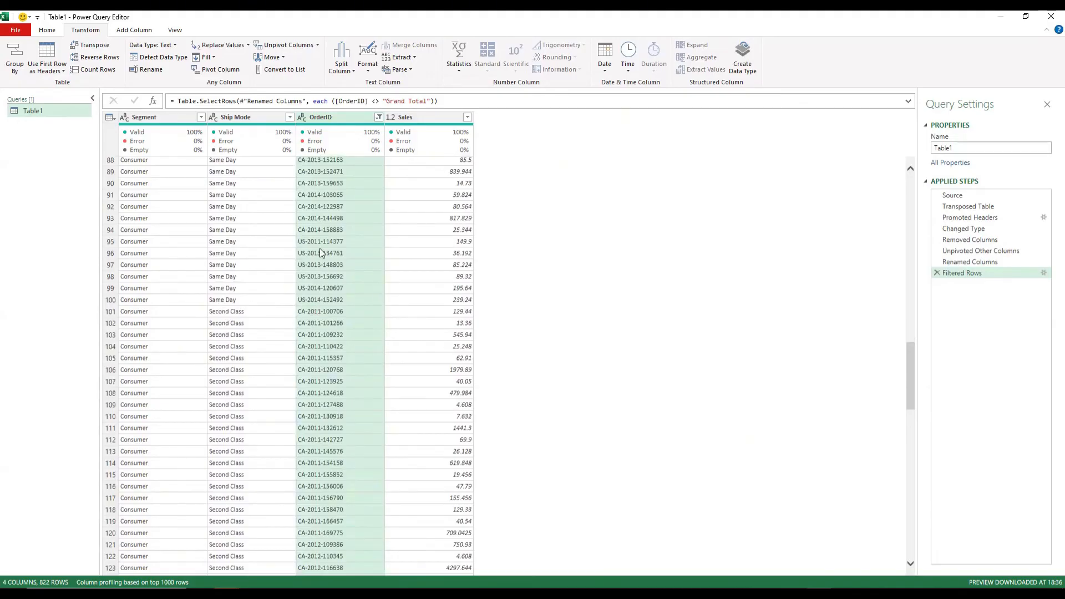
{"action": "scroll", "coordinate": [319, 311], "scroll_direction": "down", "scroll_amount": 20}
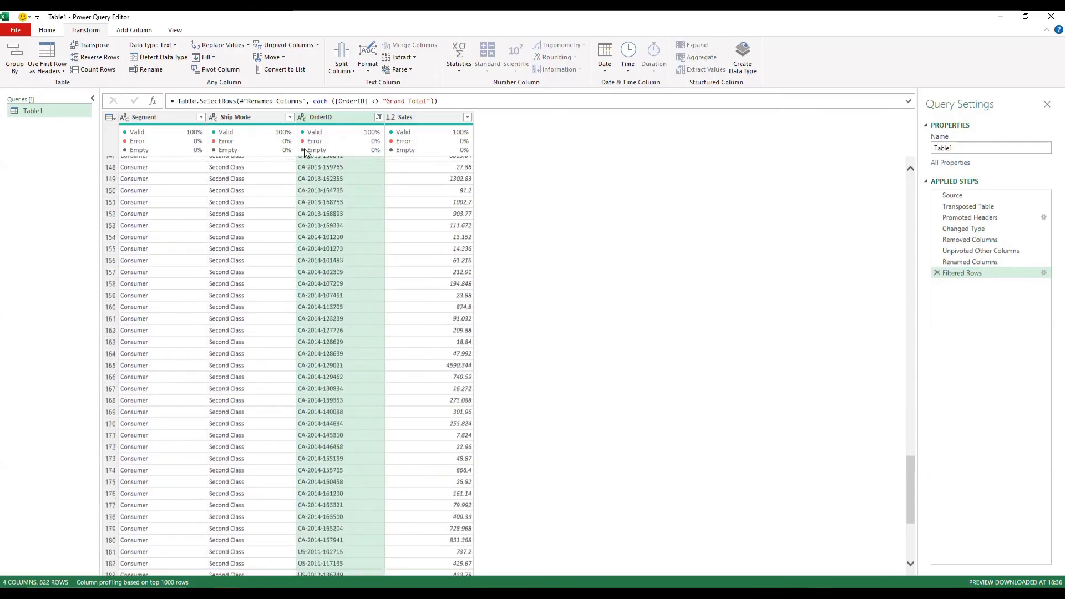
{"action": "scroll", "coordinate": [325, 456], "scroll_direction": "down", "scroll_amount": 6}
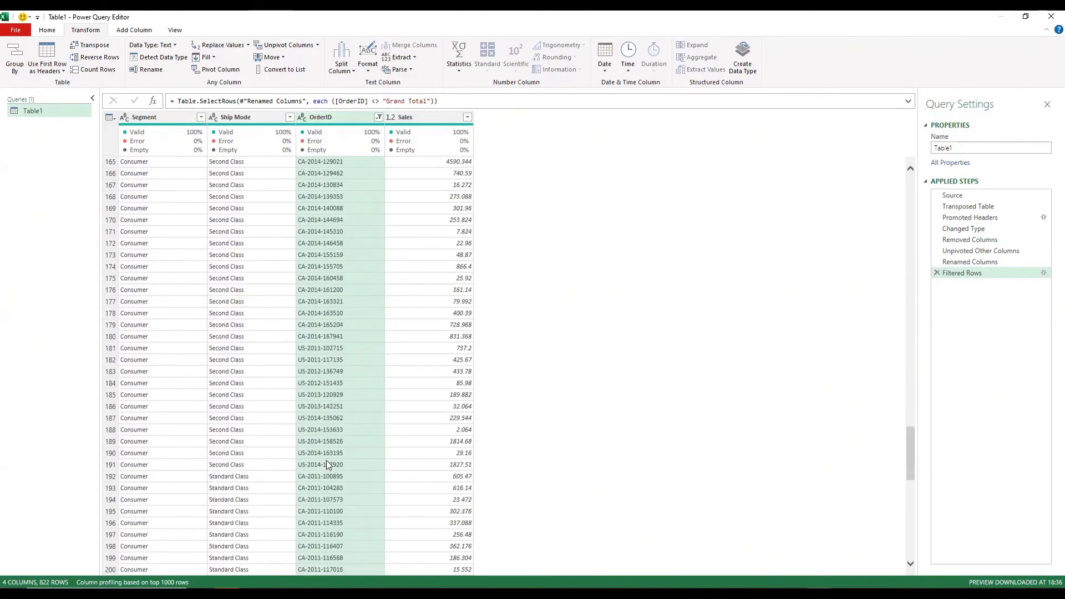
{"action": "scroll", "coordinate": [326, 460], "scroll_direction": "down", "scroll_amount": 17}
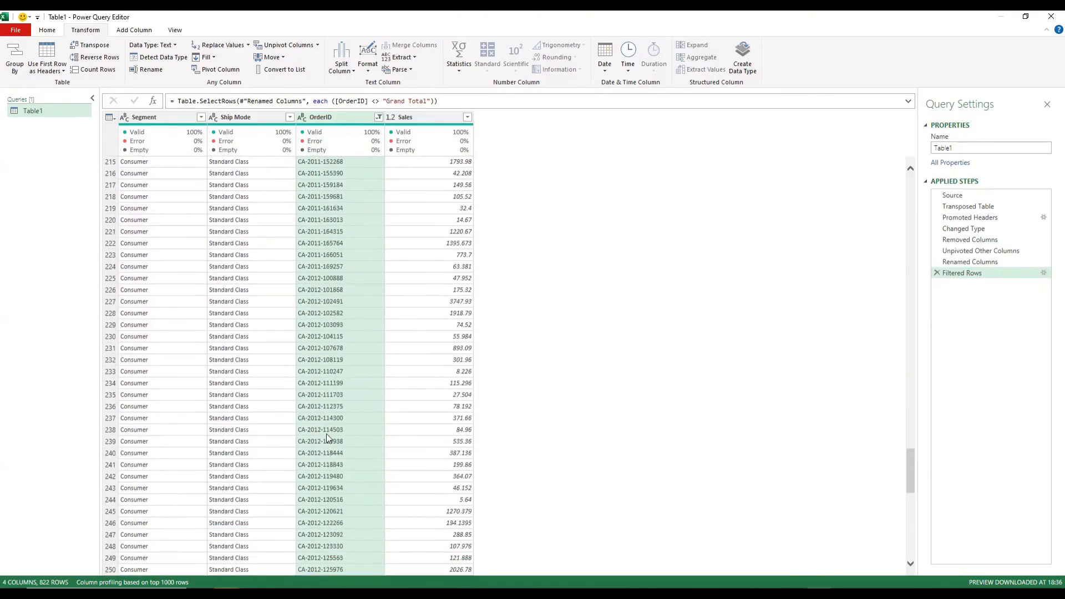
{"action": "scroll", "coordinate": [327, 377], "scroll_direction": "up", "scroll_amount": 20}
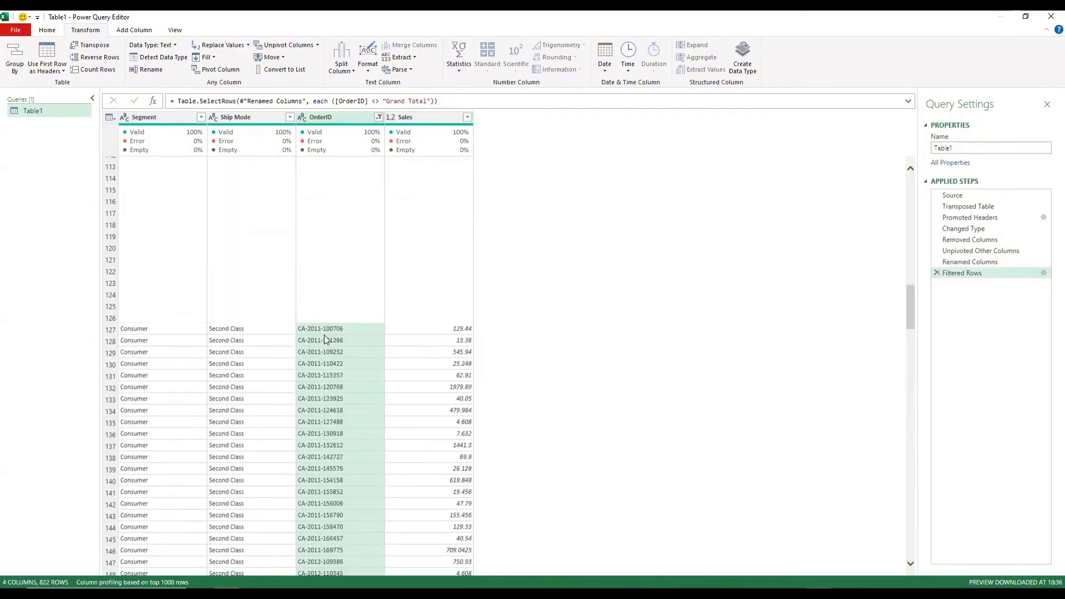
{"action": "scroll", "coordinate": [324, 335], "scroll_direction": "up", "scroll_amount": 20}
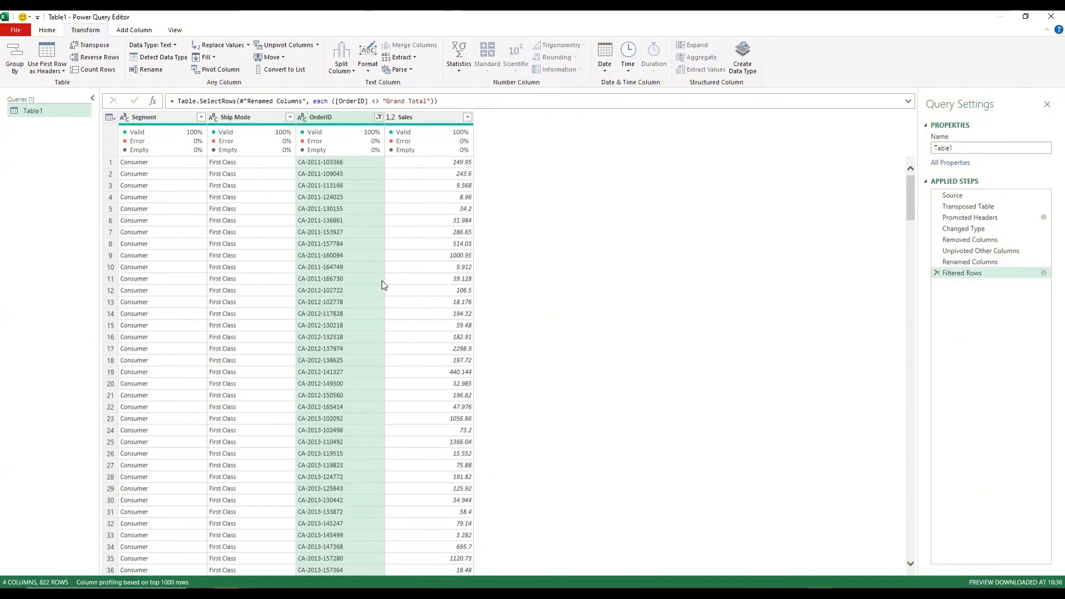
Step: Check the distinct values in the Segment and Ship Mode columns for leftover total entries
{"action": "left_click", "coordinate": [200, 117]}
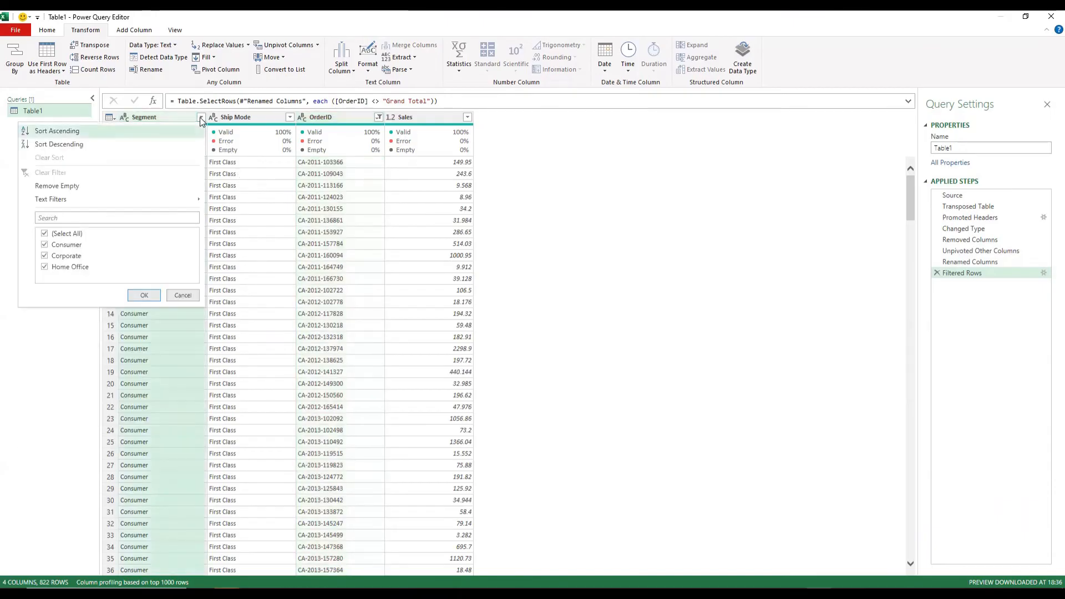
{"action": "left_click", "coordinate": [290, 117]}
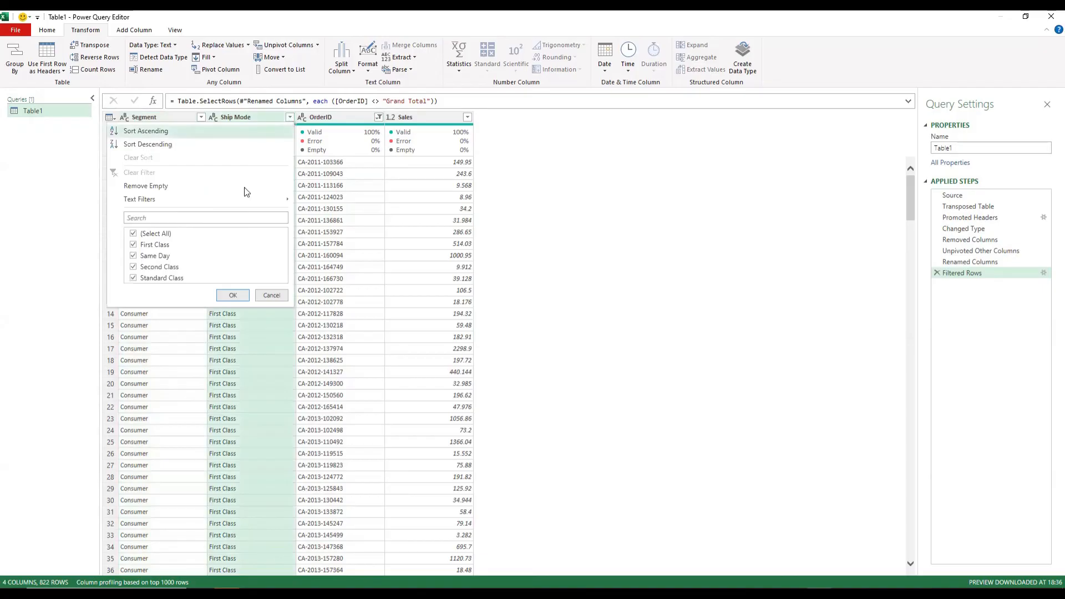
{"action": "left_click", "coordinate": [580, 230]}
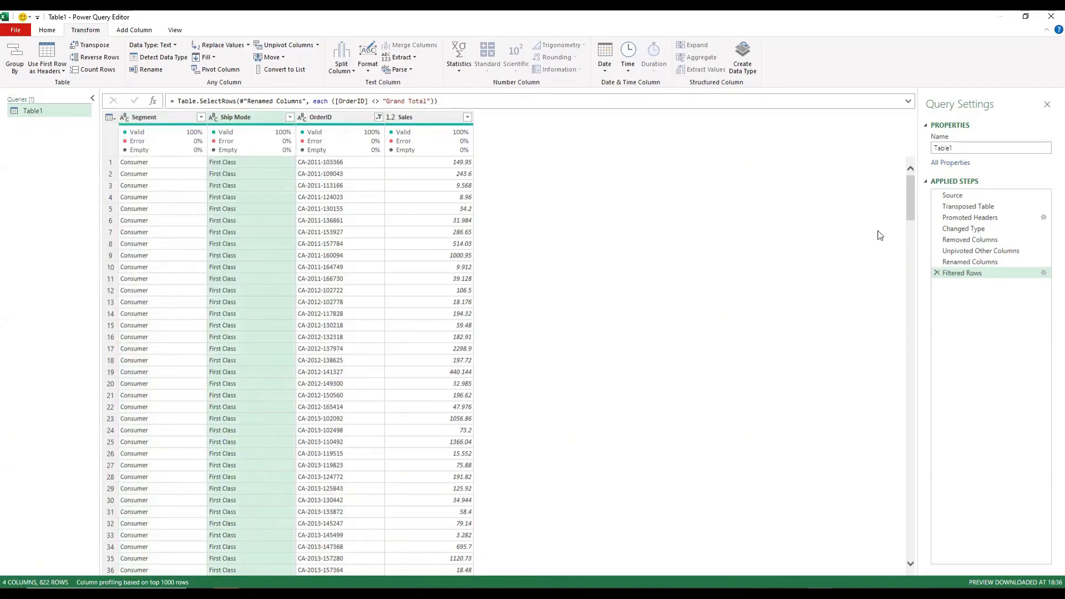
Step: Rename the query as Cleaned_Dirty1 and load its result into the workbook
{"action": "left_click_drag", "start_coordinate": [952, 148], "coordinate": [933, 148]}
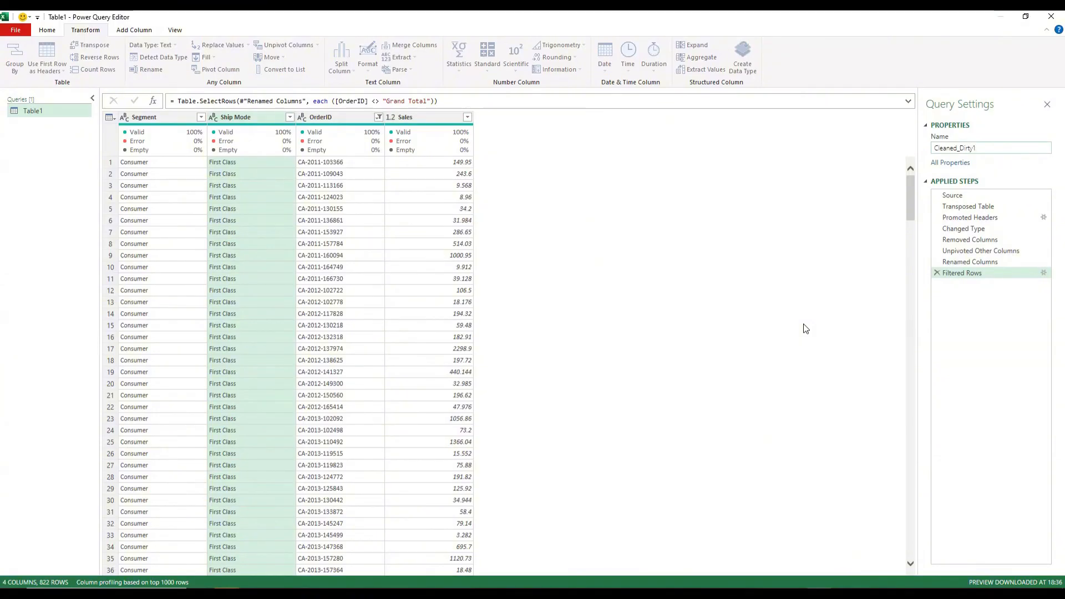
{"action": "left_click", "coordinate": [806, 329]}
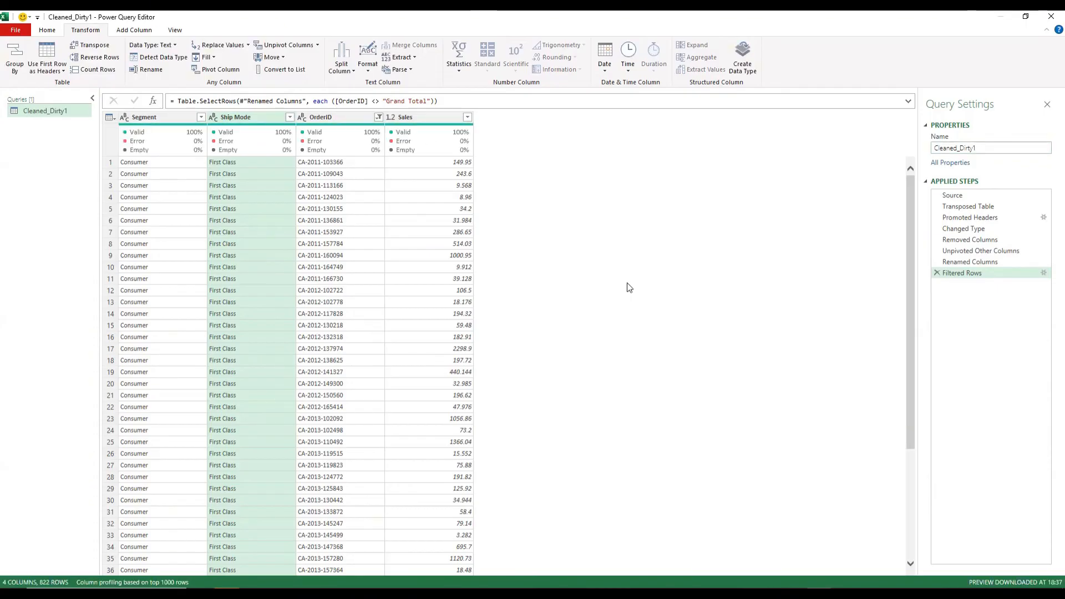
{"action": "left_click", "coordinate": [48, 31]}
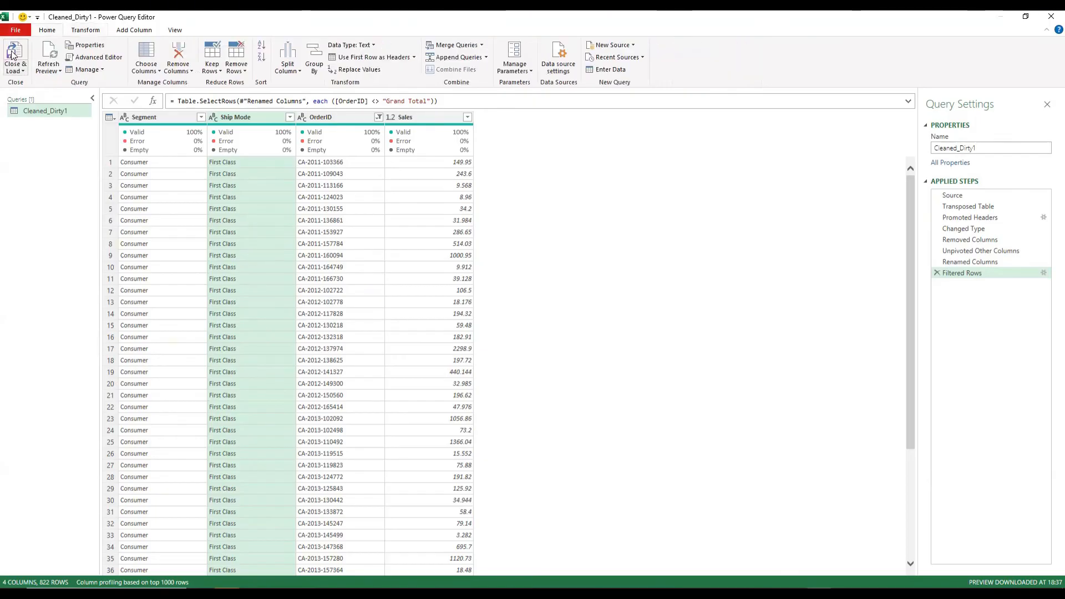
{"action": "left_click", "coordinate": [13, 53]}
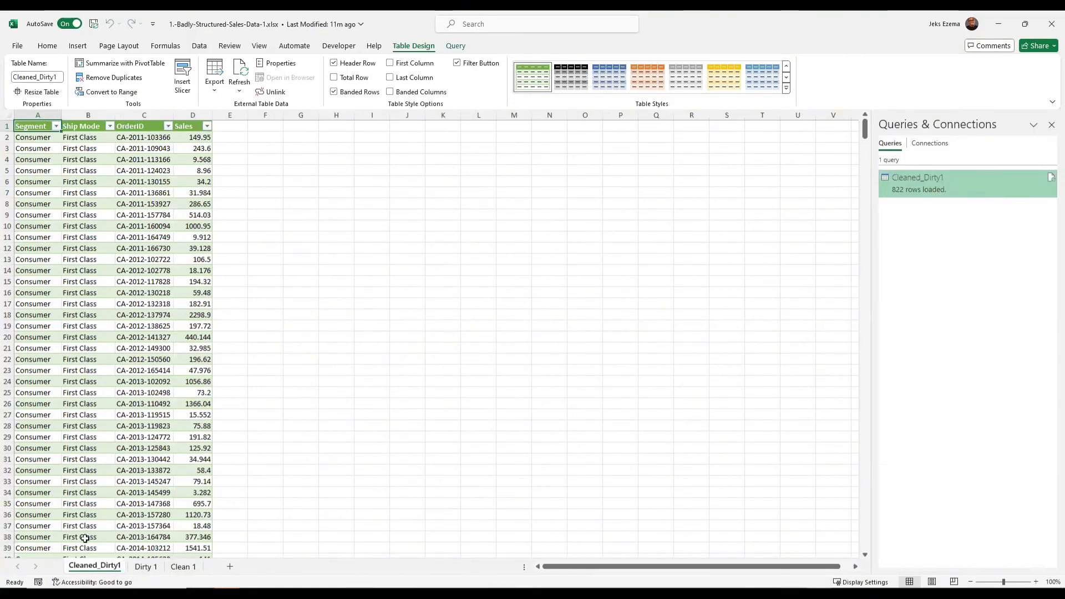
Step: Compare the loaded Cleaned_Dirty1 table with the Clean 1 reference sheet and the original Dirty 1 layout
{"action": "left_click", "coordinate": [181, 565]}
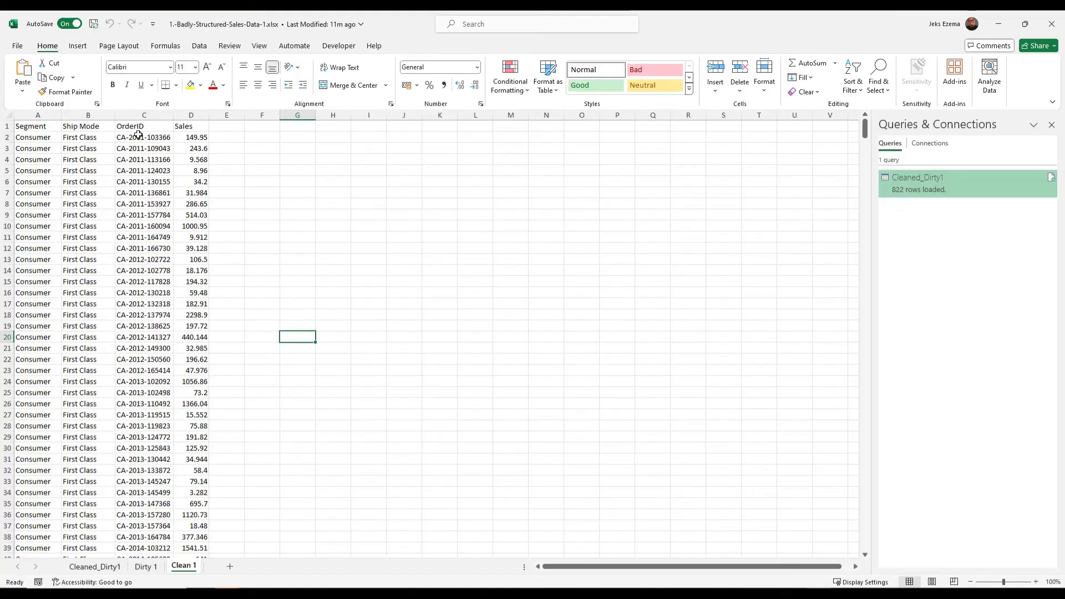
{"action": "left_click", "coordinate": [87, 566]}
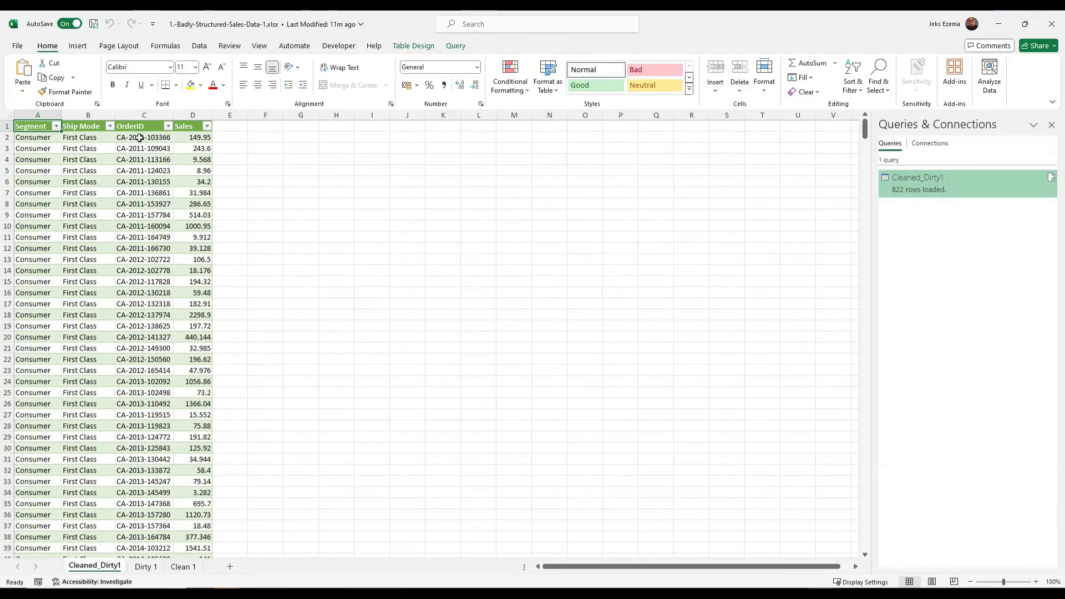
{"action": "left_click", "coordinate": [144, 567]}
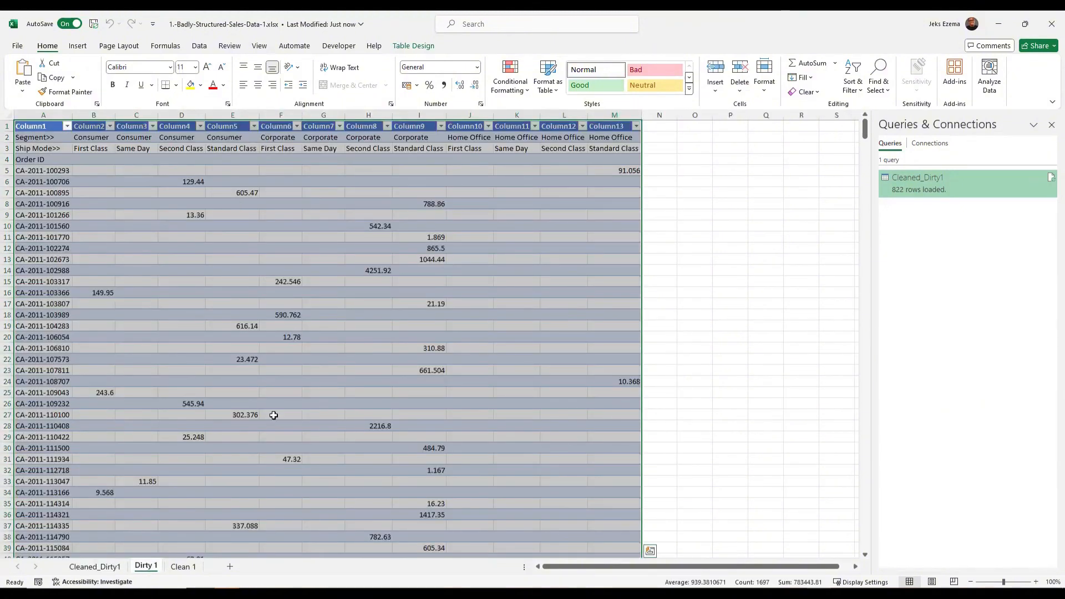
{"action": "left_click", "coordinate": [94, 566]}
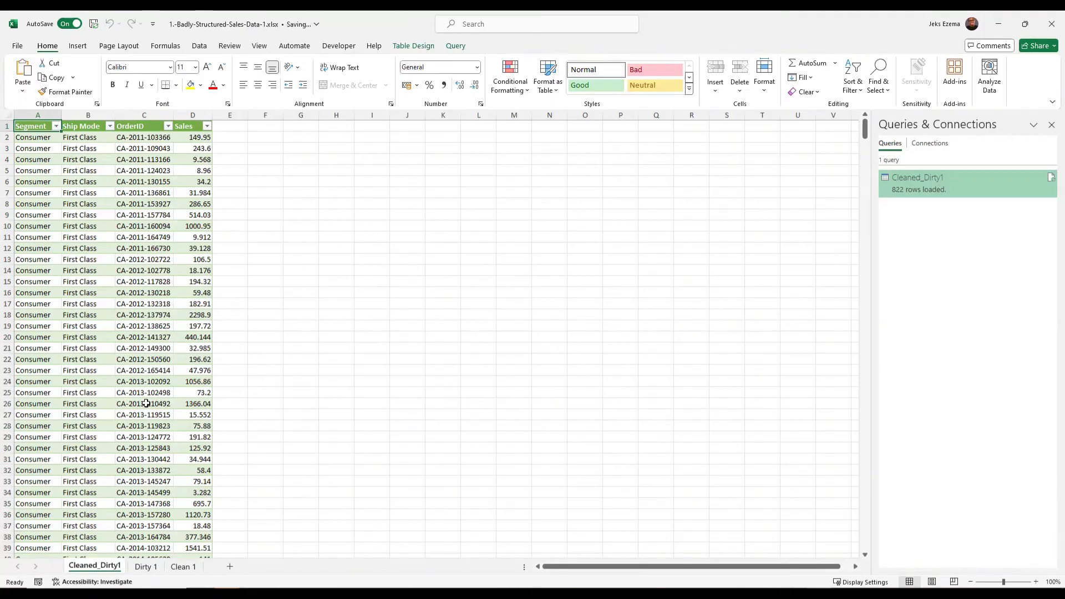
{"action": "left_click", "coordinate": [145, 566]}
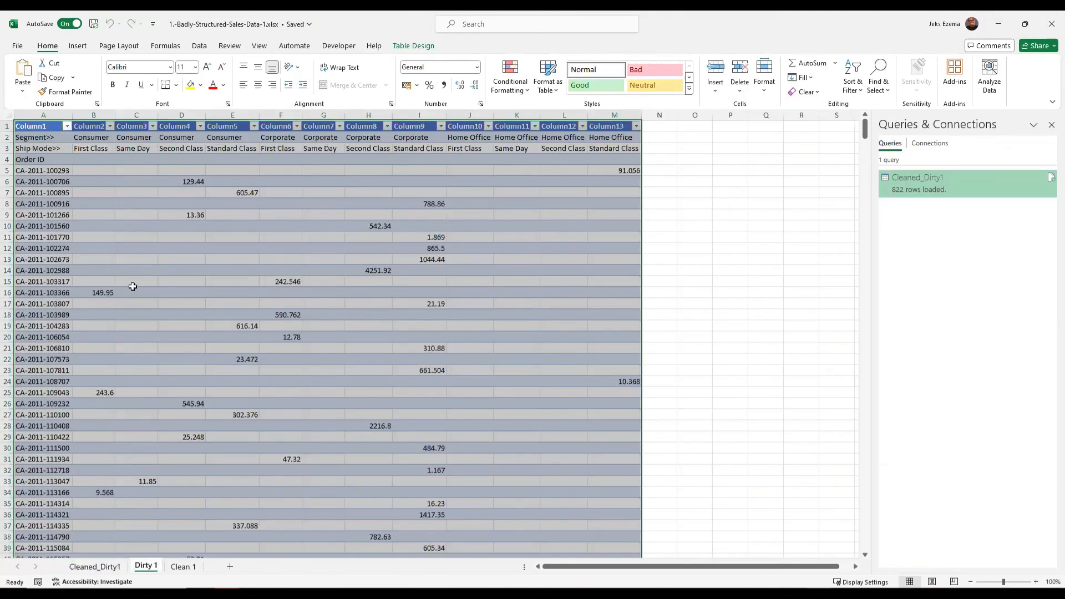
{"action": "left_click", "coordinate": [151, 270]}
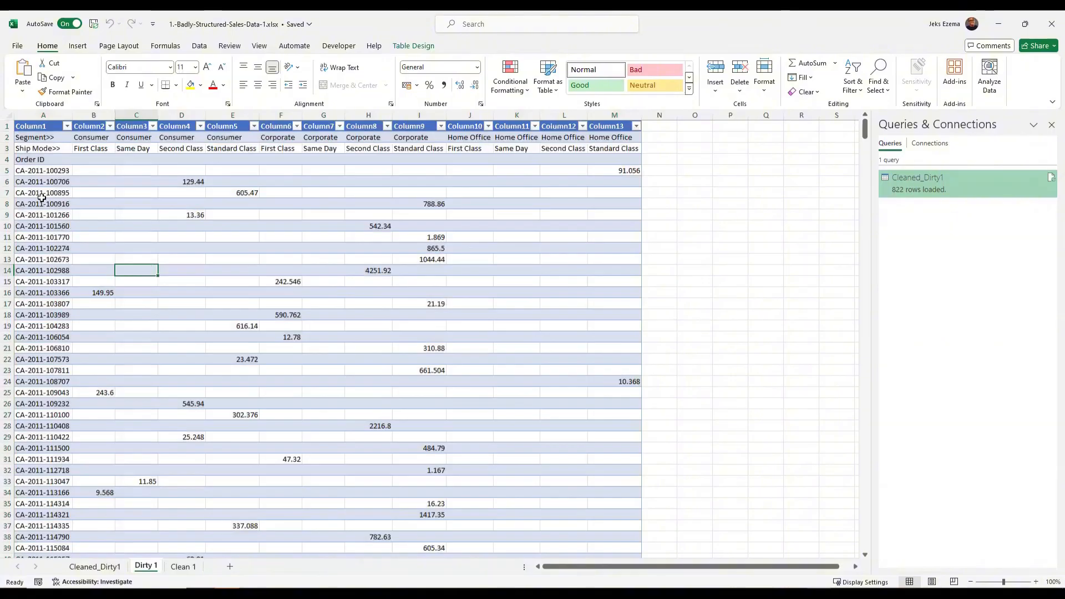